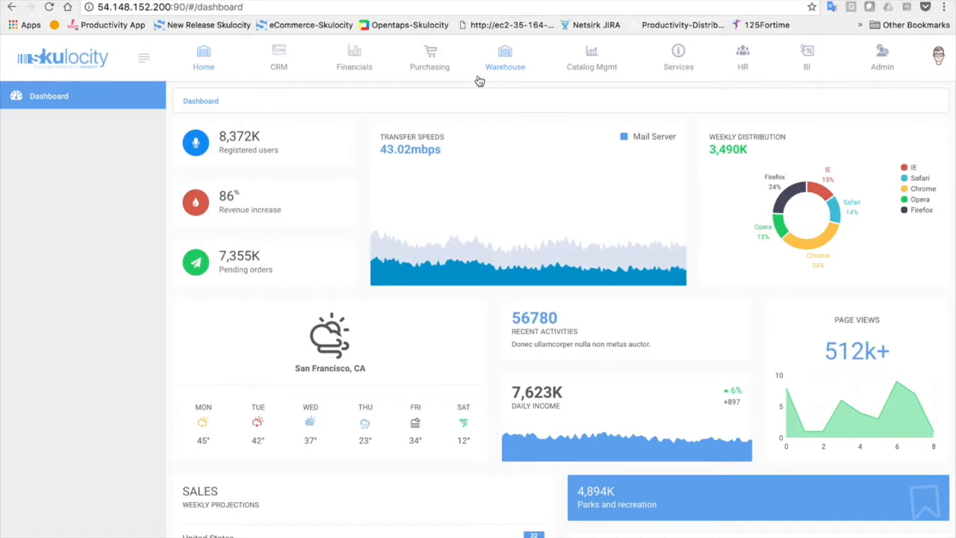
Go to CRM and switch to the Financials dashboard with its Liquidity Snapshot chart
left_click(270, 45)
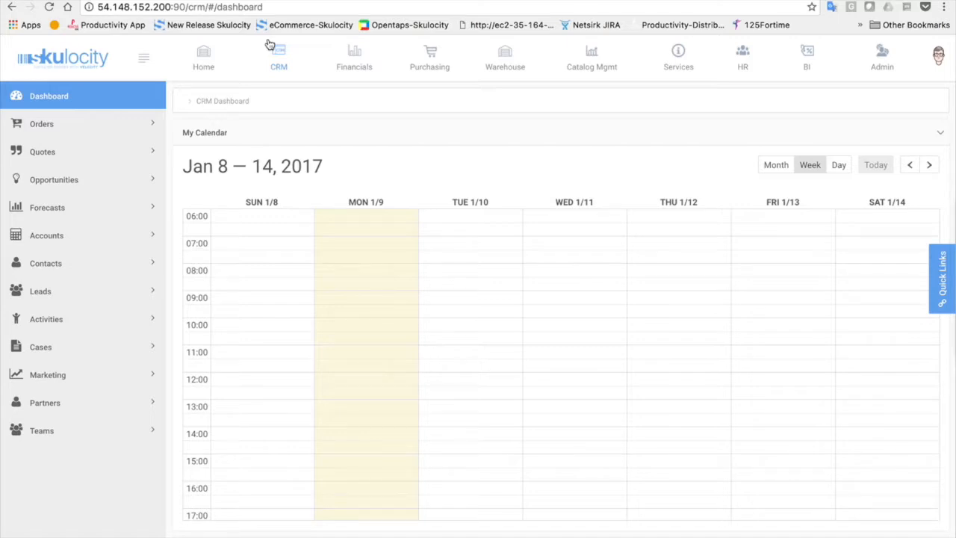
left_click(357, 52)
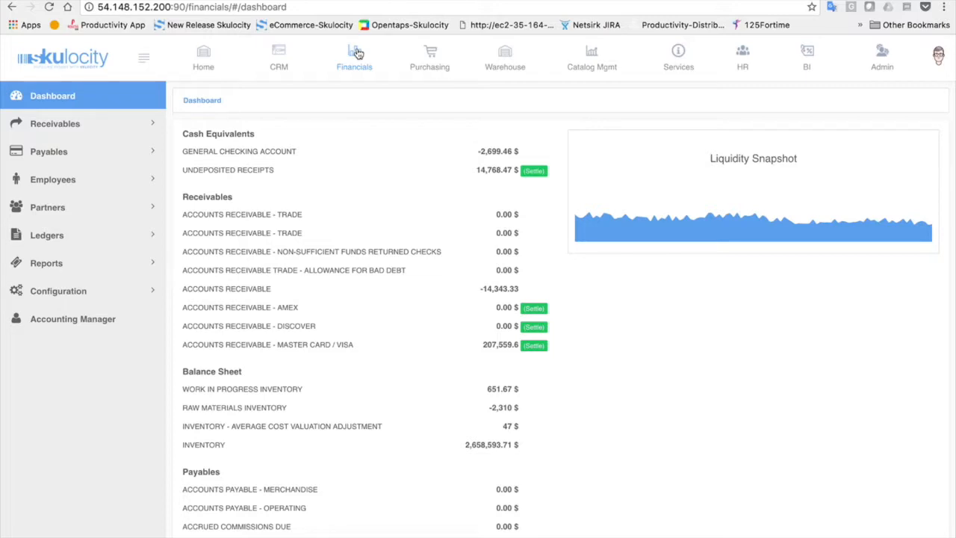
Expand Reports in the Financials sidebar, then switch to the Purchasing dashboard
left_click(144, 263)
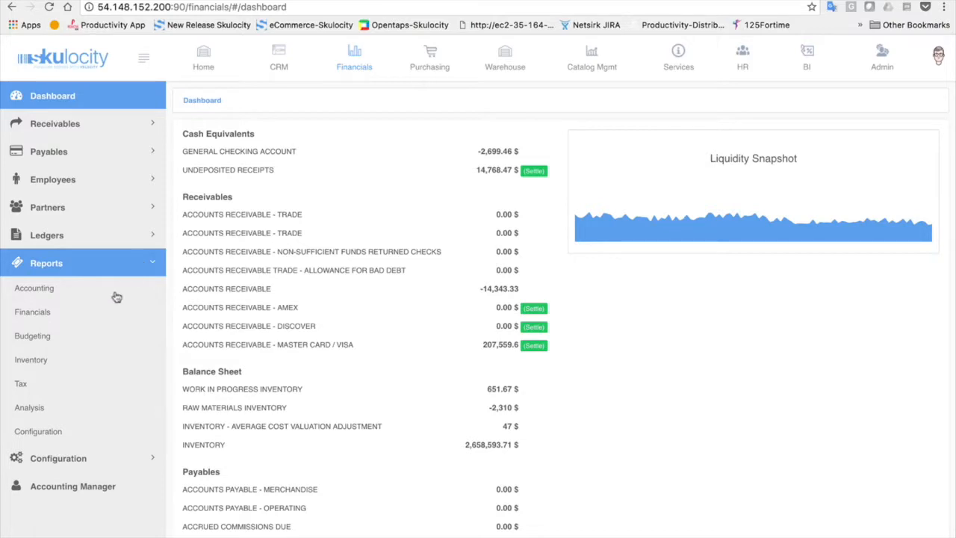
left_click(431, 49)
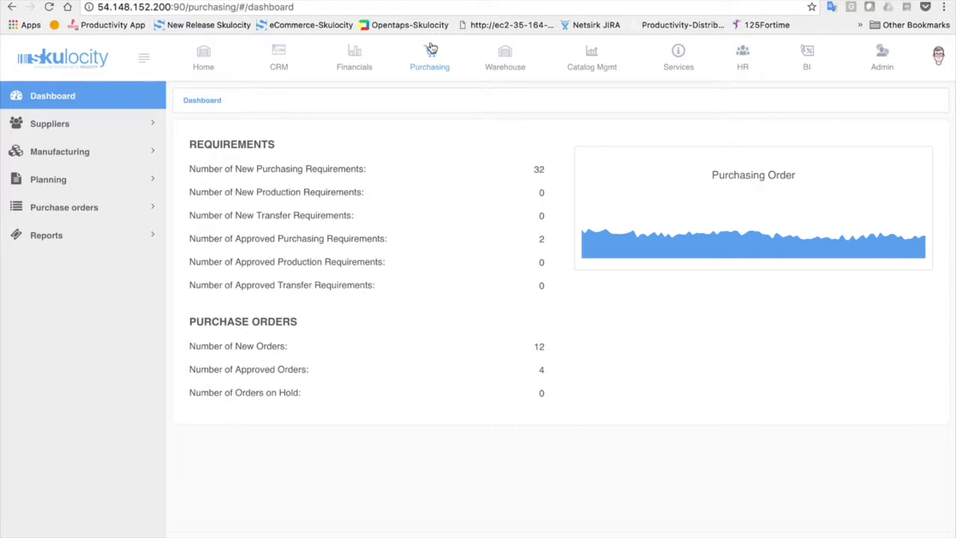
Expand Manufacturing, Planning and Purchase orders in the sidebar, then switch to the Warehouse dashboard
left_click(110, 158)
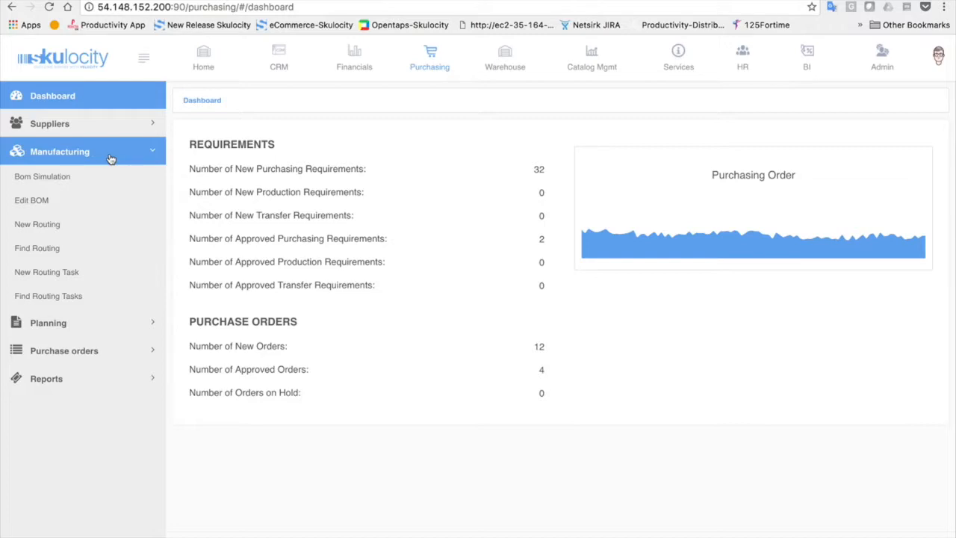
left_click(46, 322)
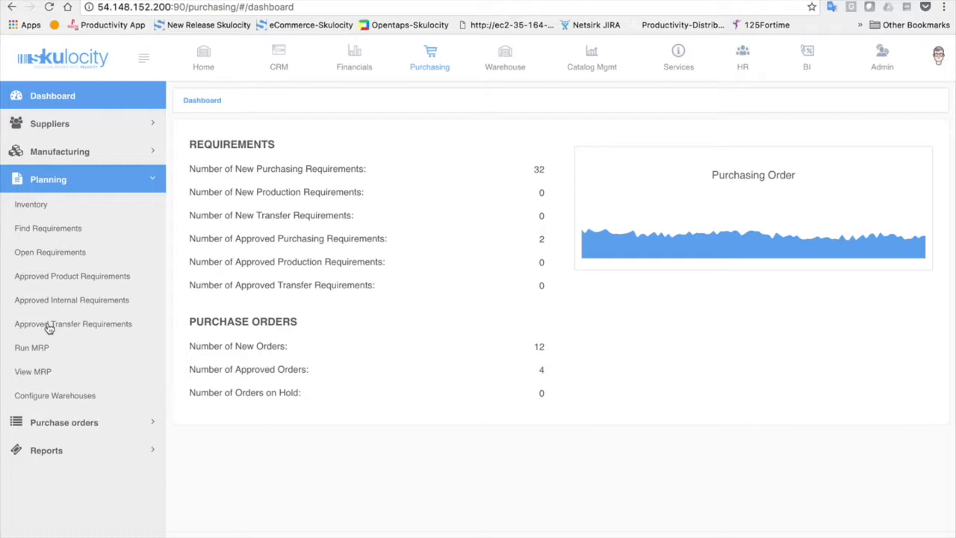
left_click(46, 423)
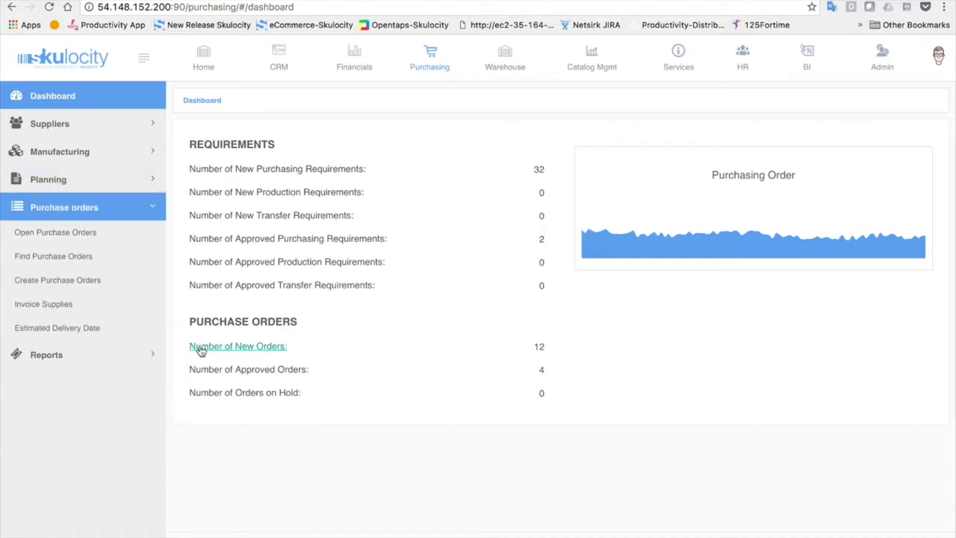
left_click(508, 66)
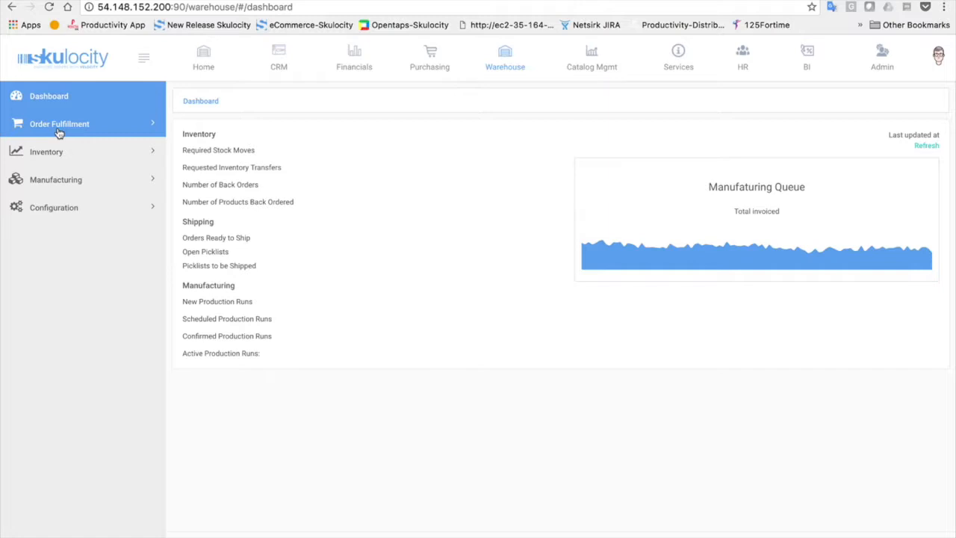
Go to Catalog Mgmt and open its Main page with catalog, category and product forms
left_click(939, 57)
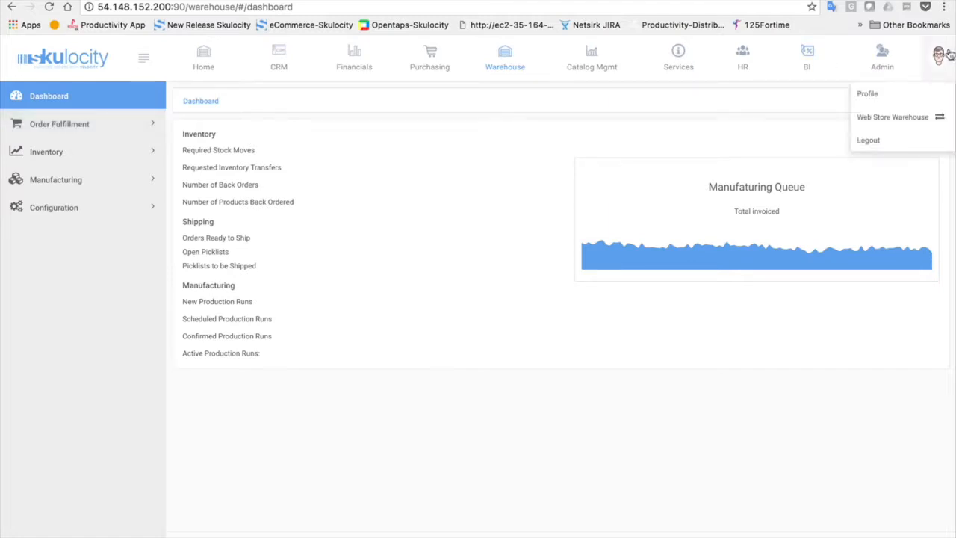
left_click(394, 144)
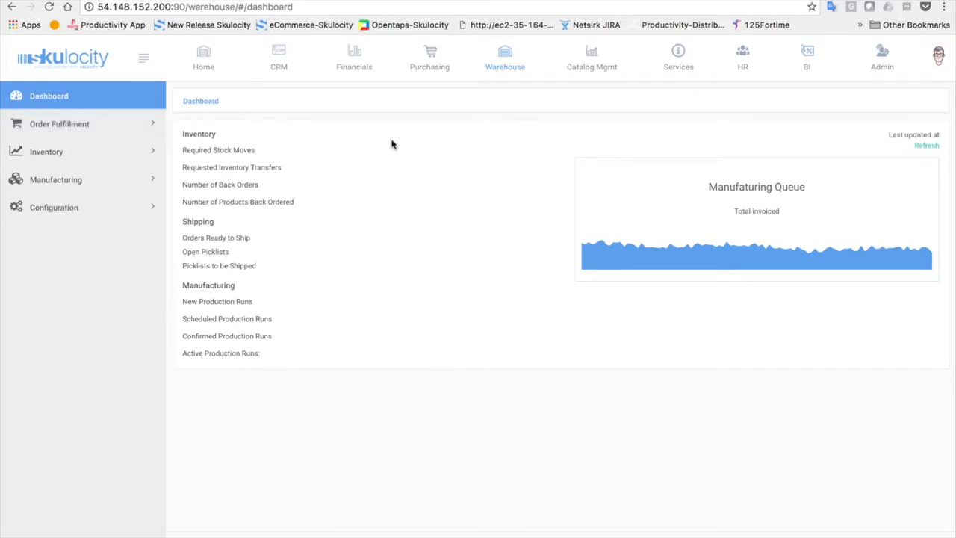
left_click(595, 65)
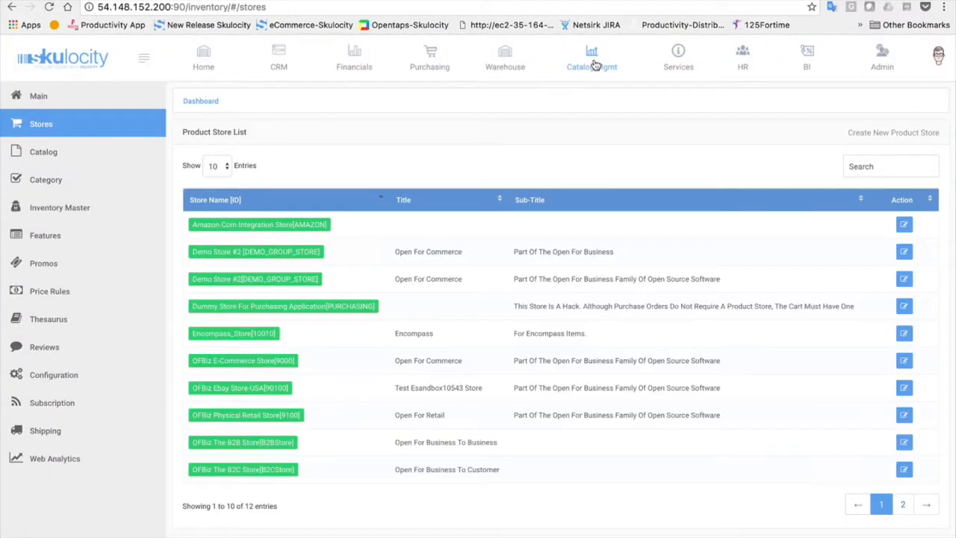
left_click(109, 95)
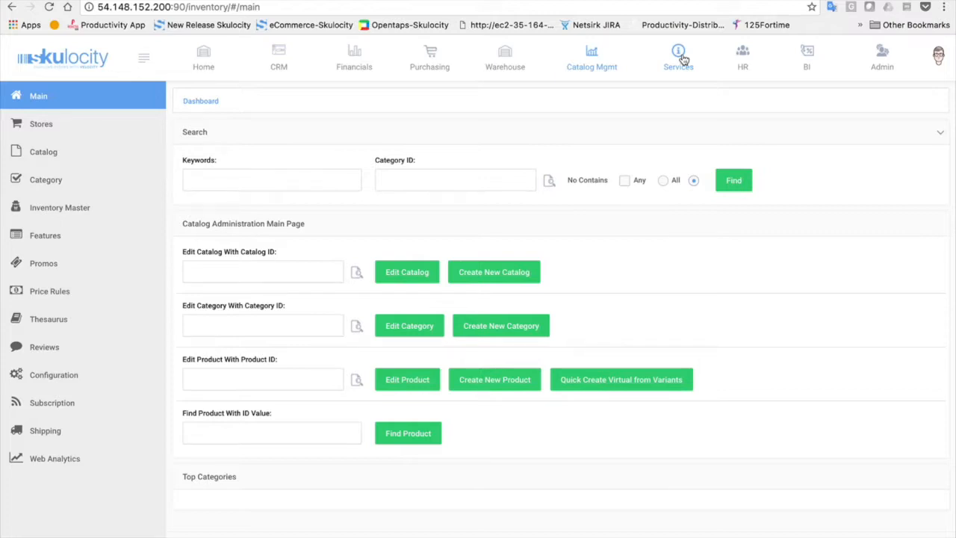
Switch to the HR main page showing the company tree with two subsidiaries
left_click(743, 59)
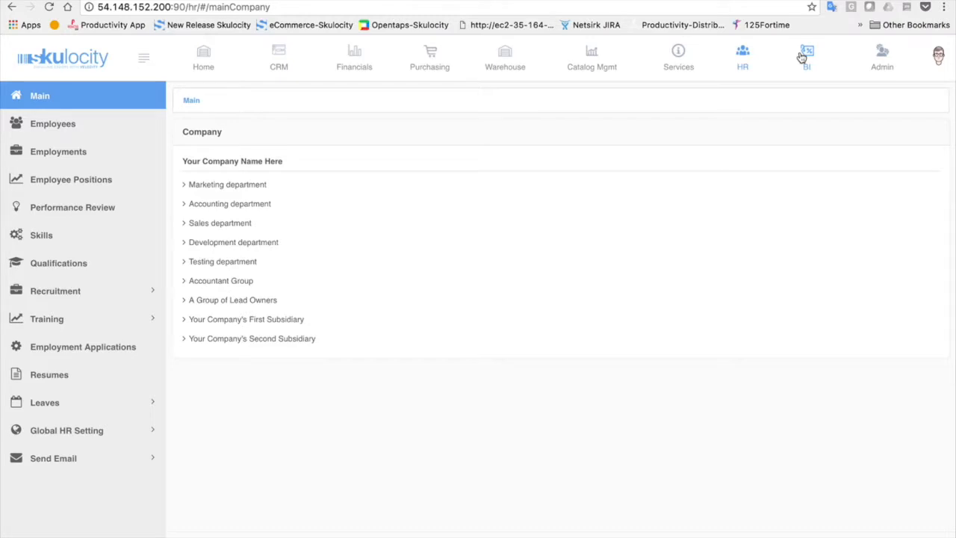
left_click(422, 0)
Return to CRM and open Orders > Main > Order Queue listing approved open orders
left_click(277, 57)
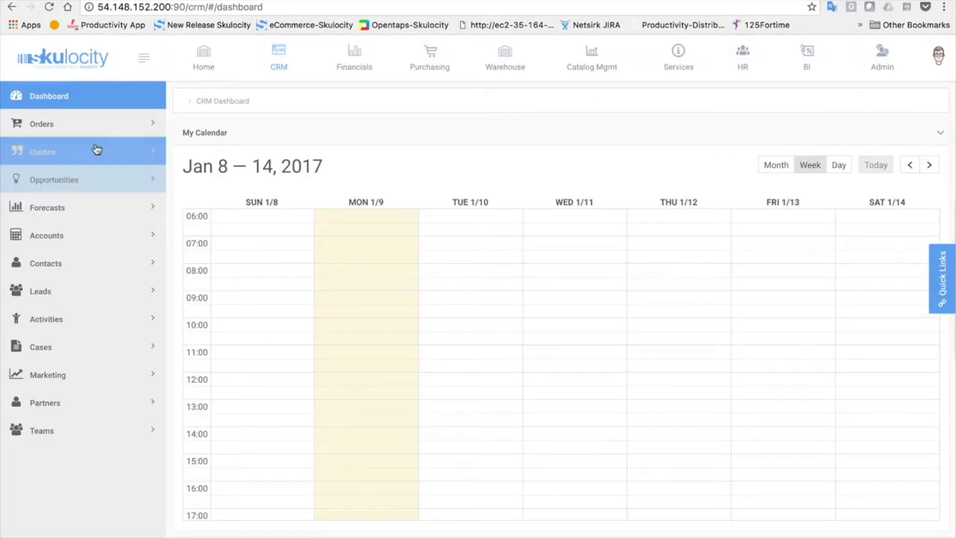
left_click(103, 125)
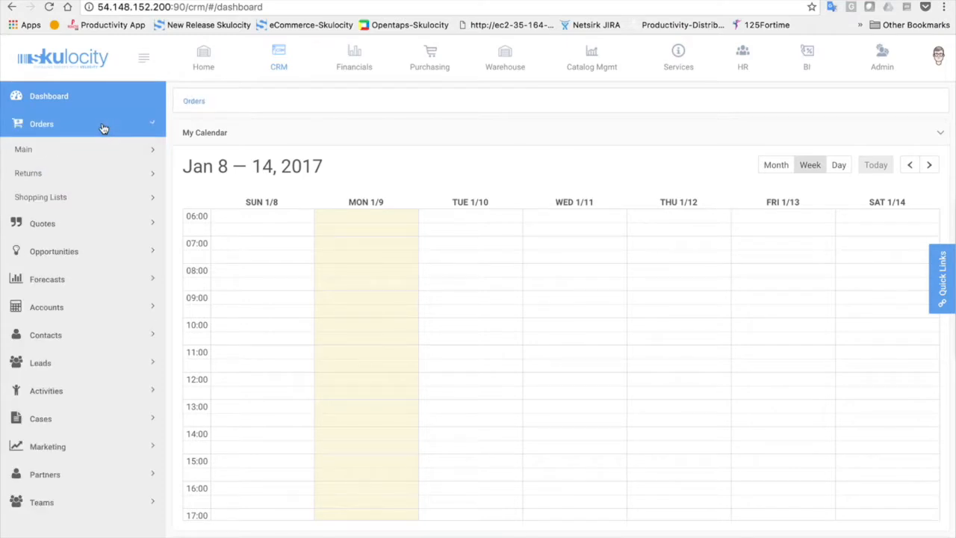
left_click(50, 150)
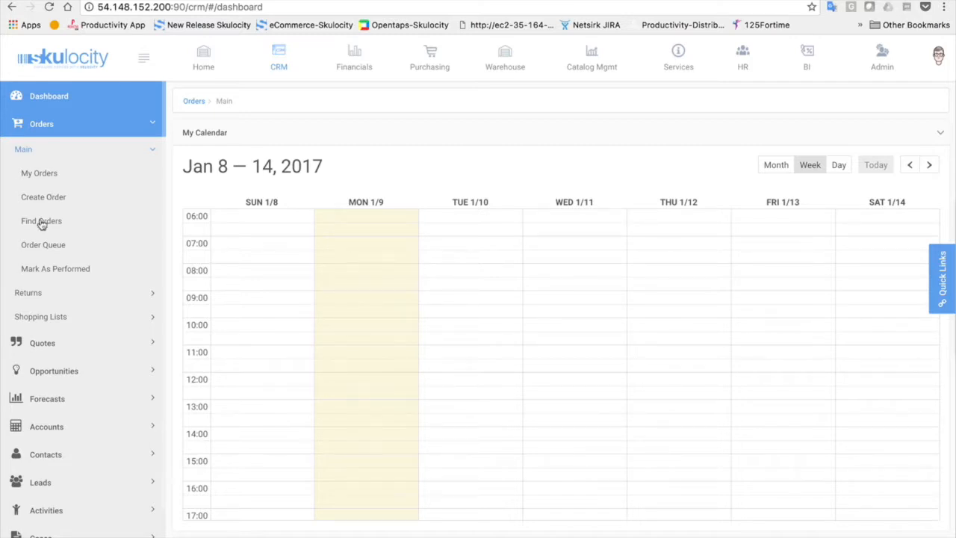
left_click(39, 247)
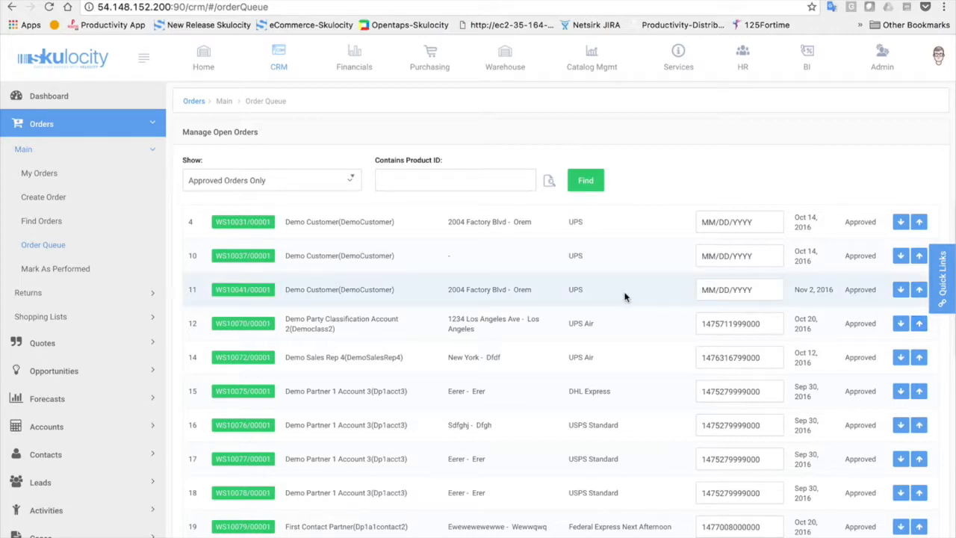
Start a new sales order from Orders > Main > Create Order
left_click(42, 198)
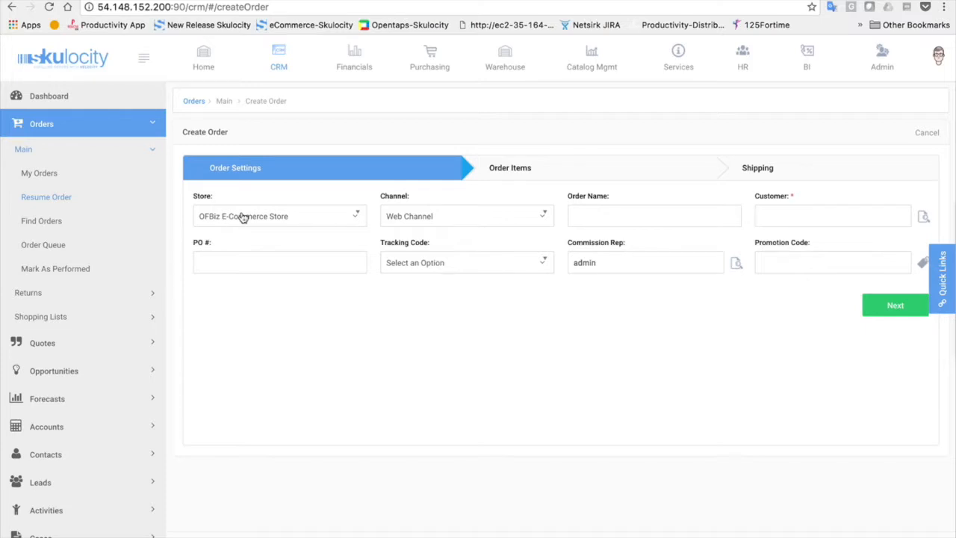
Keep the Web Channel and enter 'Demo Order' as the order name
left_click(477, 220)
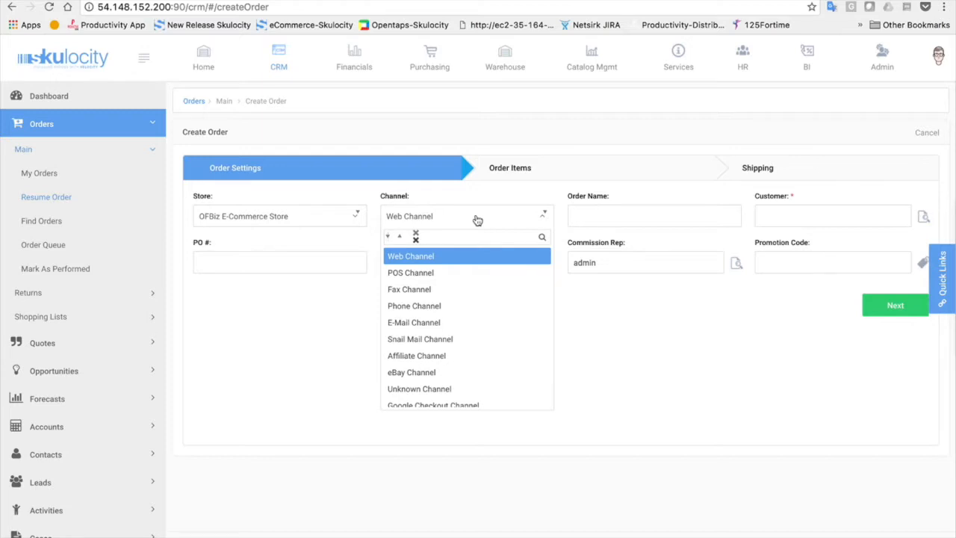
left_click(585, 219)
type("Demo")
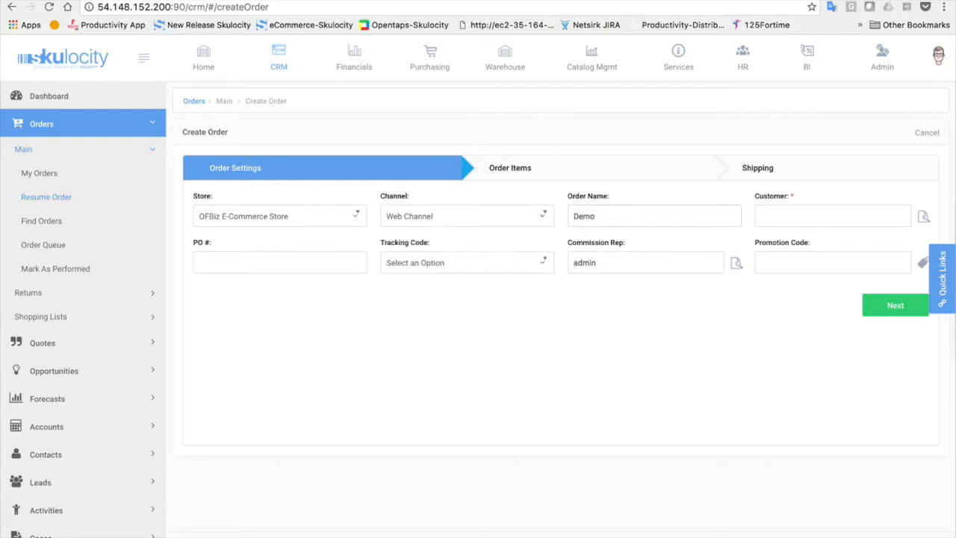
type(" Order")
left_click(796, 211)
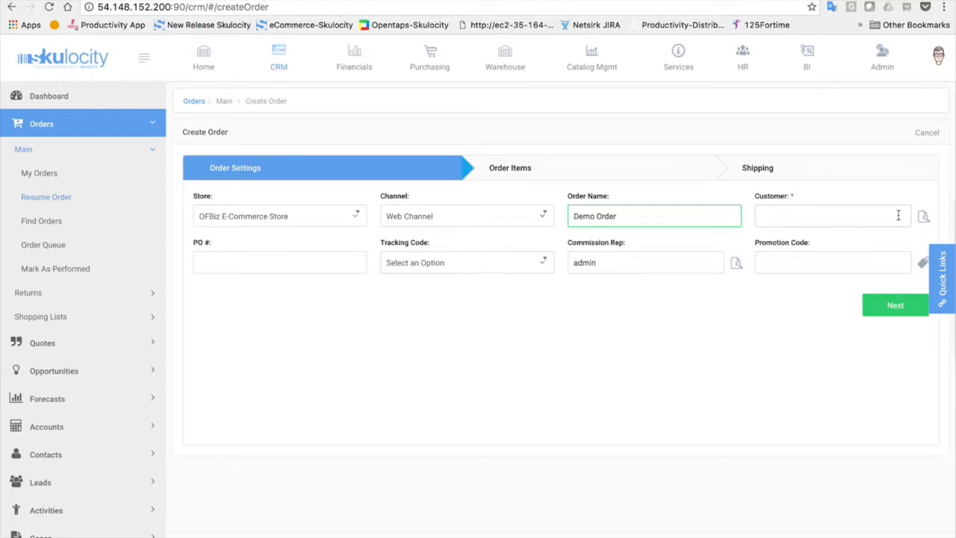
Open the Find Clients lookup for the Customer field and switch it to Advanced Search
left_click(924, 217)
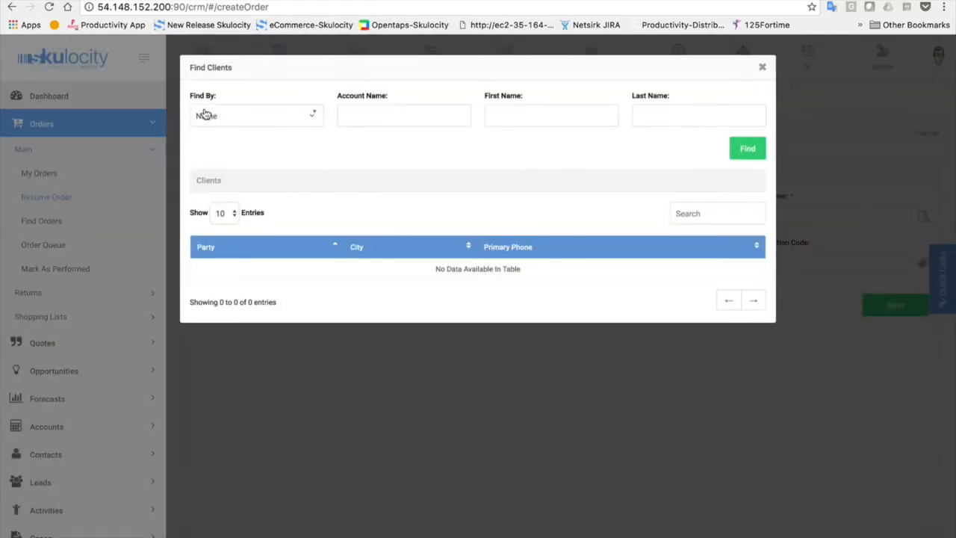
left_click(232, 116)
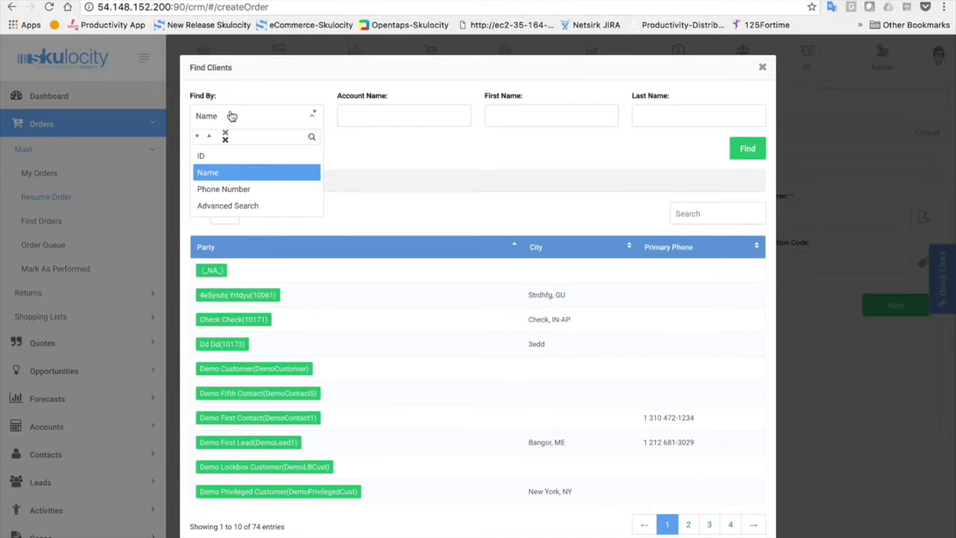
left_click(217, 205)
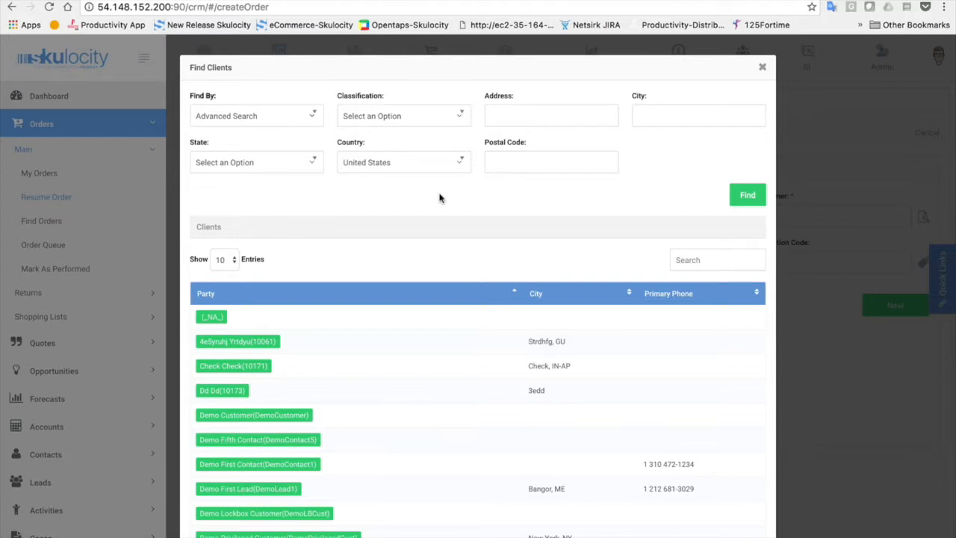
Close the client search, type 'demo' in Customer and pick Demo Customer Company
left_click(765, 68)
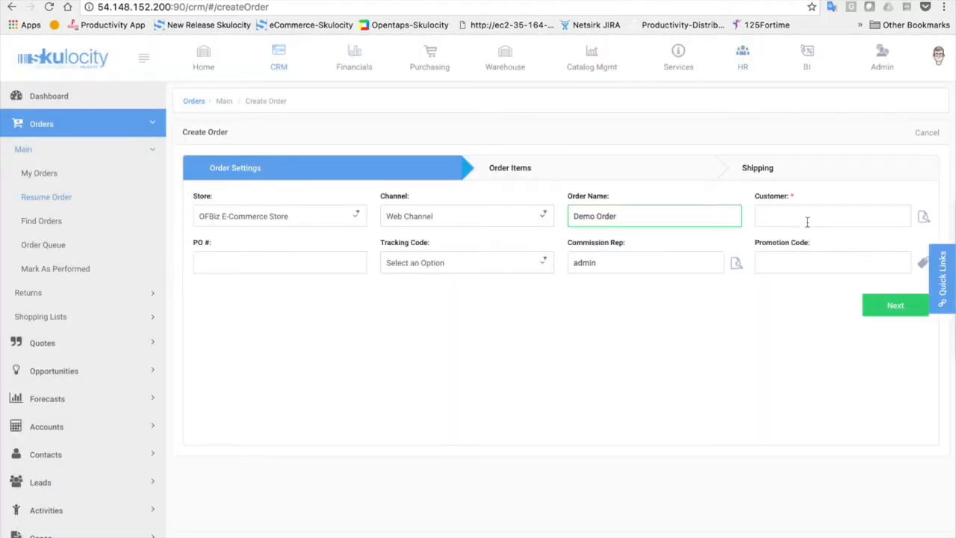
type("demo")
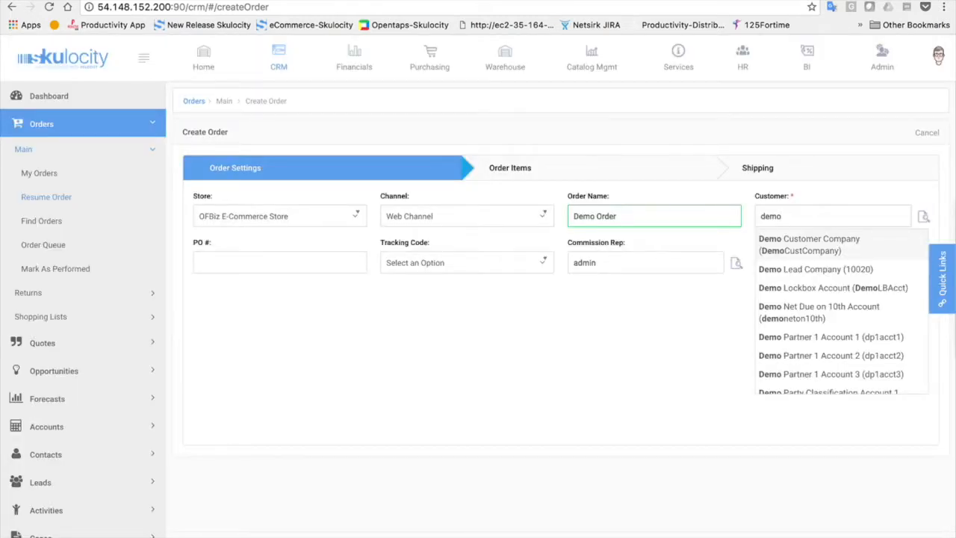
left_click(830, 246)
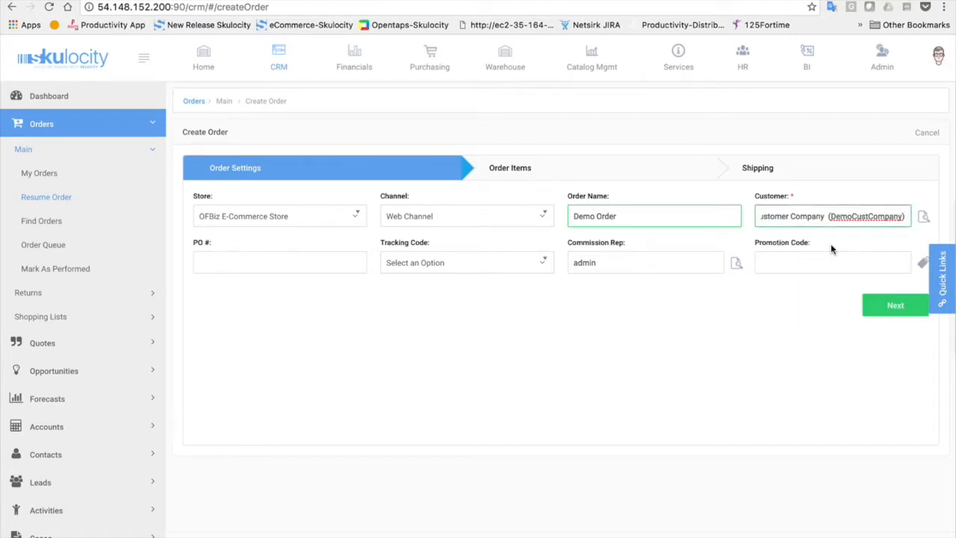
left_click(277, 267)
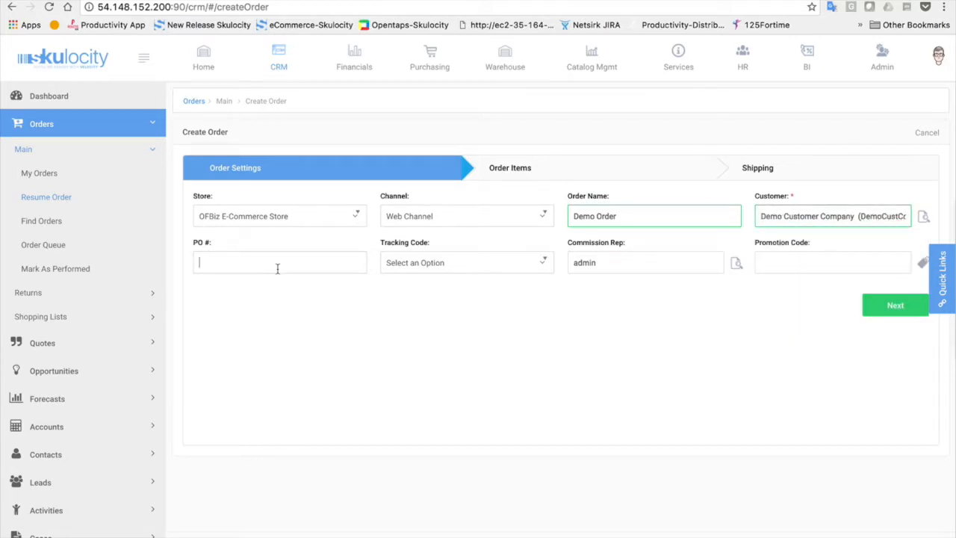
Enter PO number 12167 and choose tracking code 9102 Automobile Mag Ad, leaving the commission rep unchanged
type("12167")
left_click(486, 268)
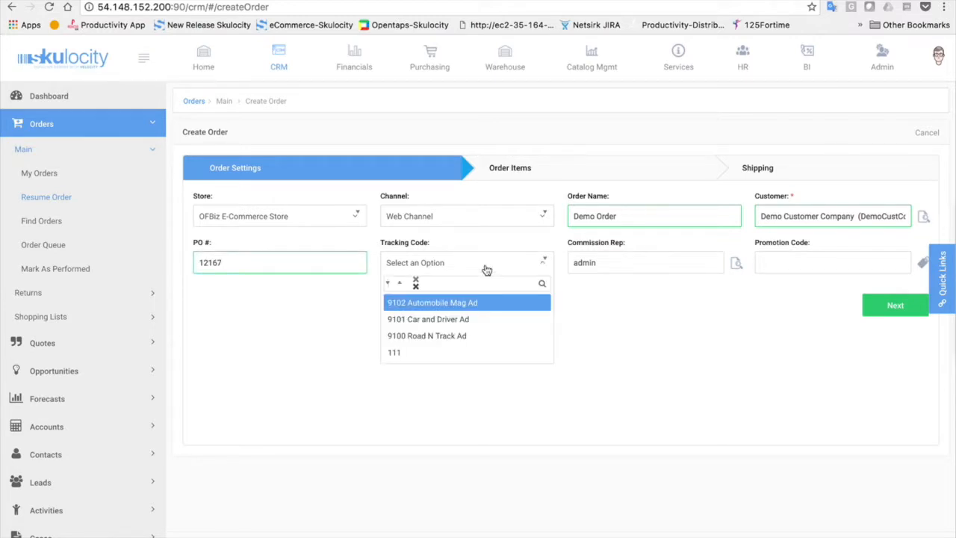
scroll(45, 340, "down", 2)
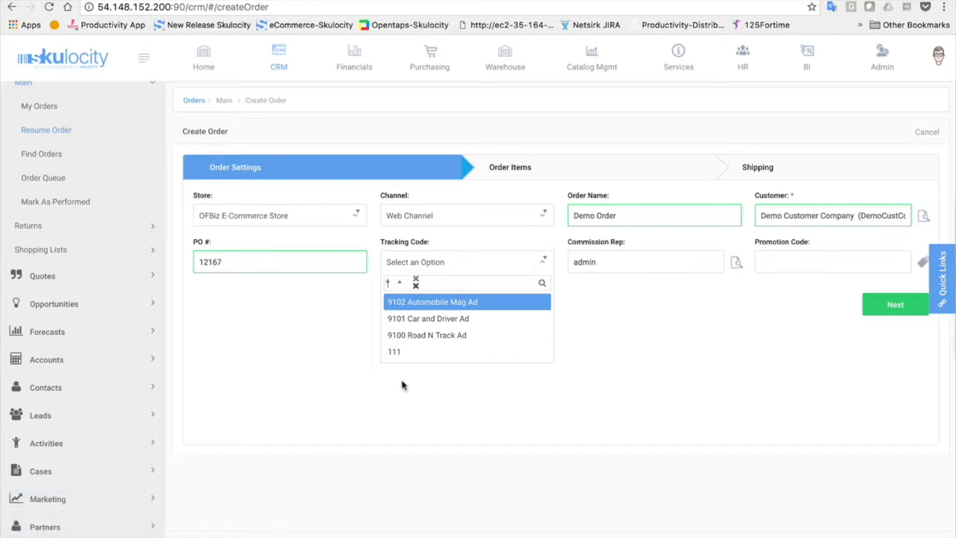
left_click(472, 300)
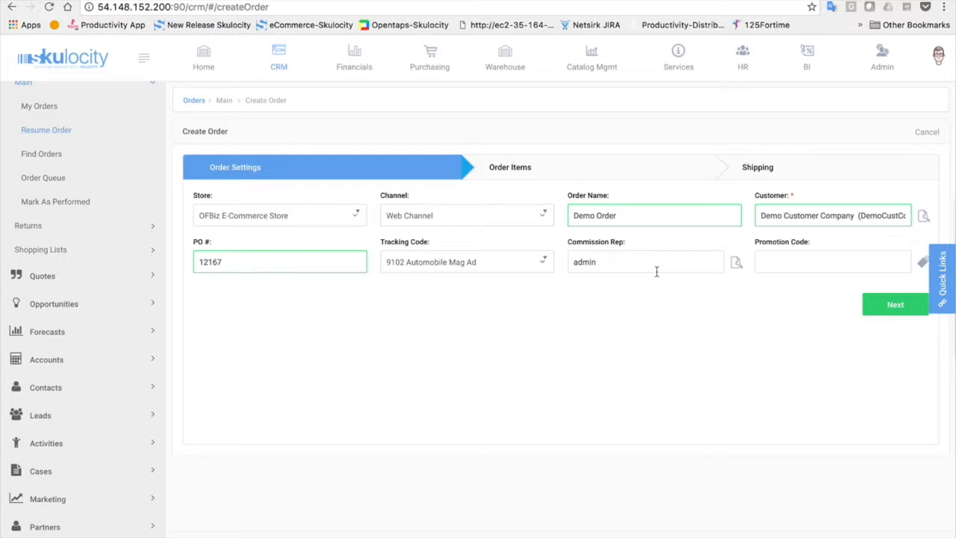
left_click(735, 263)
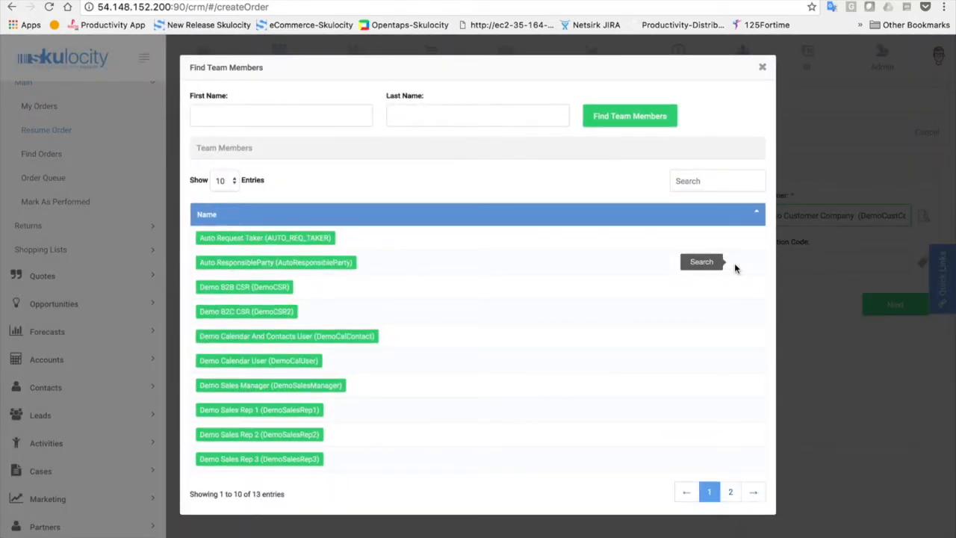
left_click(763, 69)
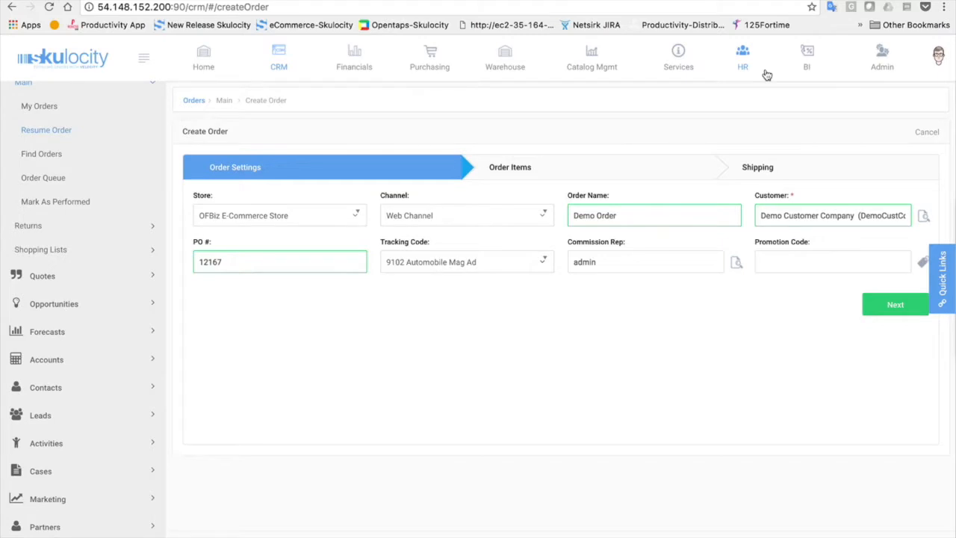
Leave the promotion code blank and advance the order to the empty Order Items step
left_click(804, 261)
left_click(884, 304)
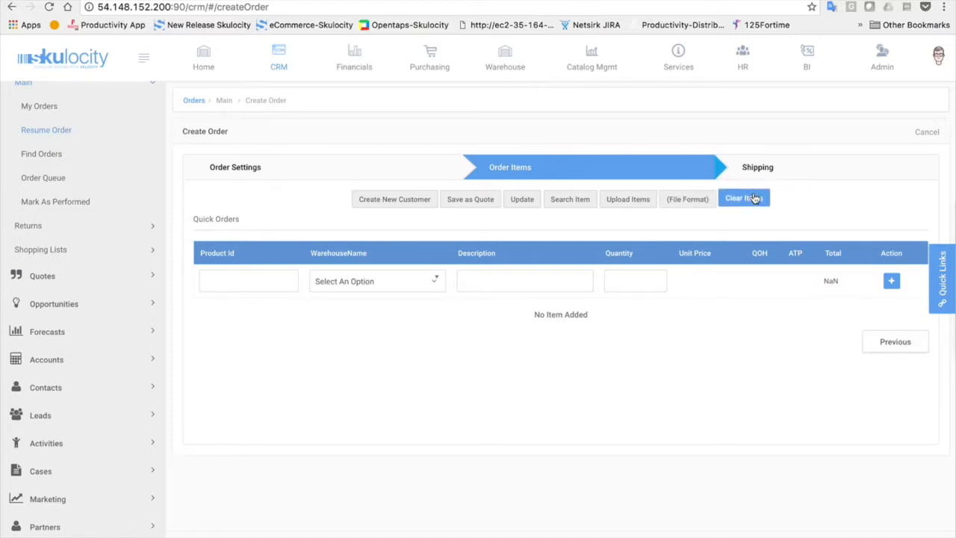
Enter product GZ-1000 (Tiny Gizmo) on the quick-order line
left_click(271, 287)
type("gz")
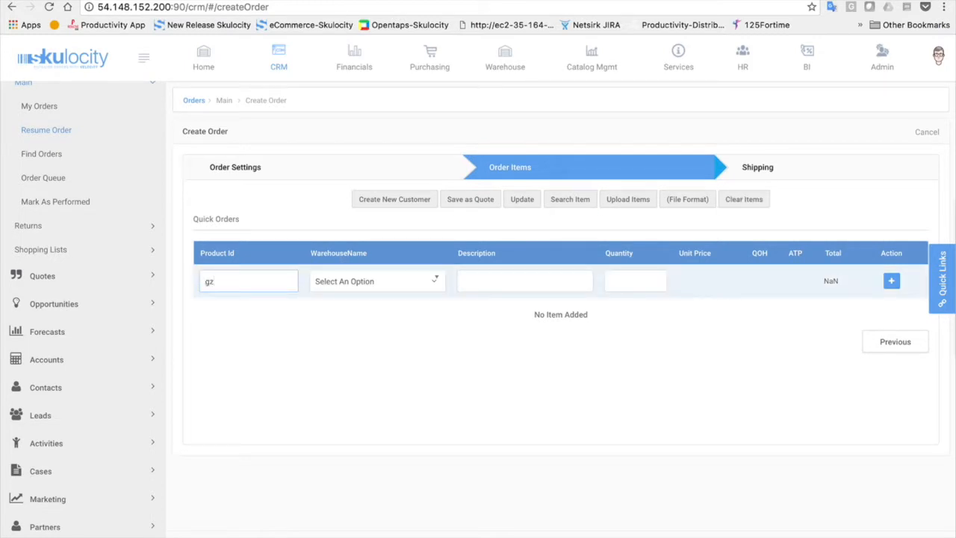
type("-1000")
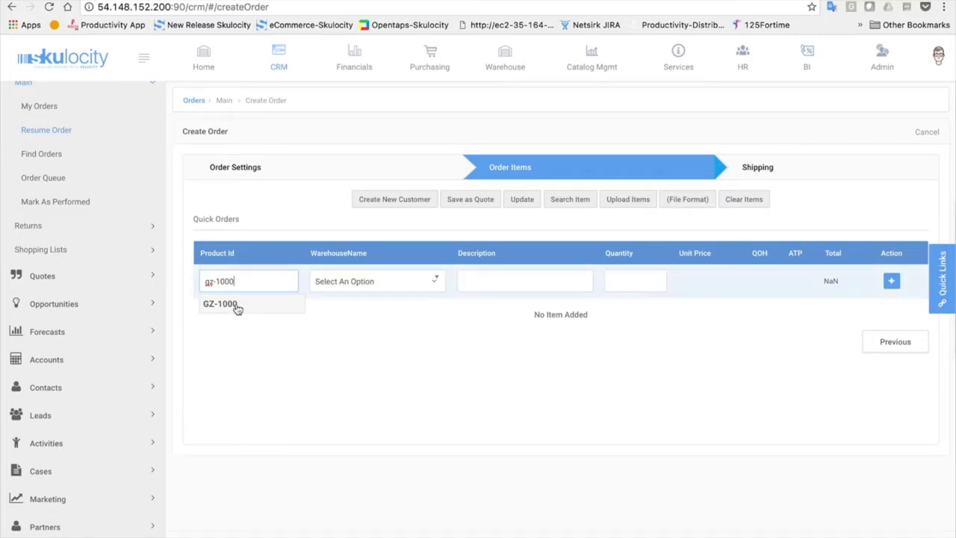
left_click(236, 307)
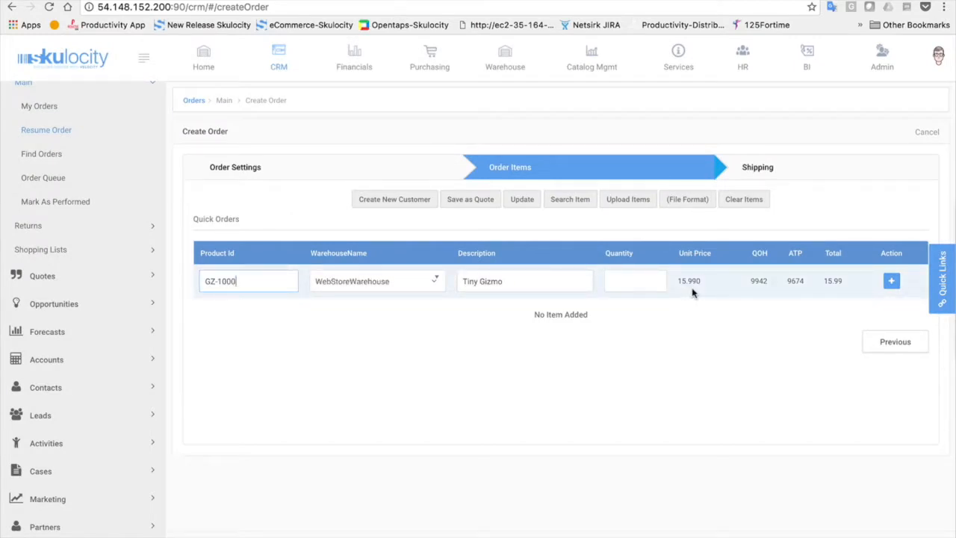
Switch the customer to Skulocity (10010) and re-enter GZ-1000 to check its price
left_click(301, 167)
left_click_drag(758, 215, 906, 215)
type("skulocity")
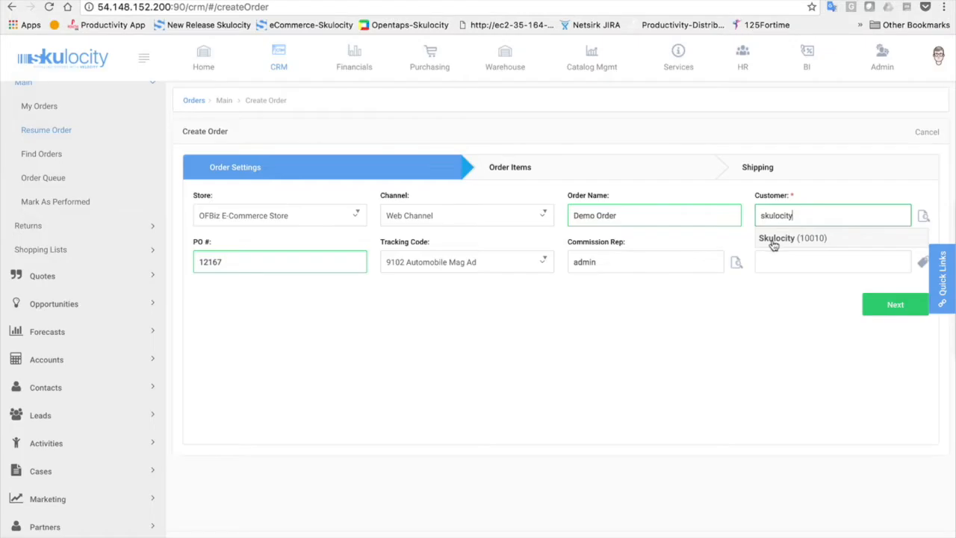
left_click(775, 239)
left_click(893, 304)
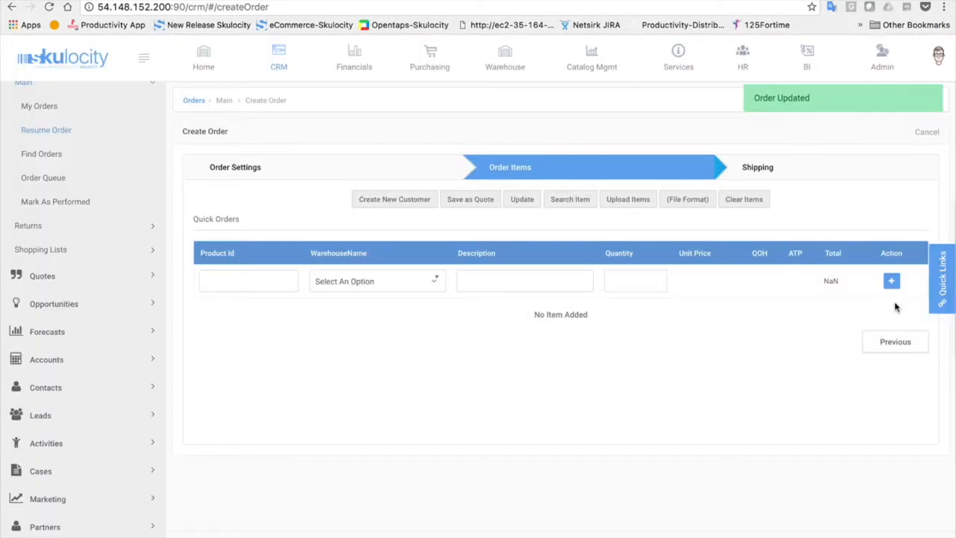
left_click(238, 284)
type("gz")
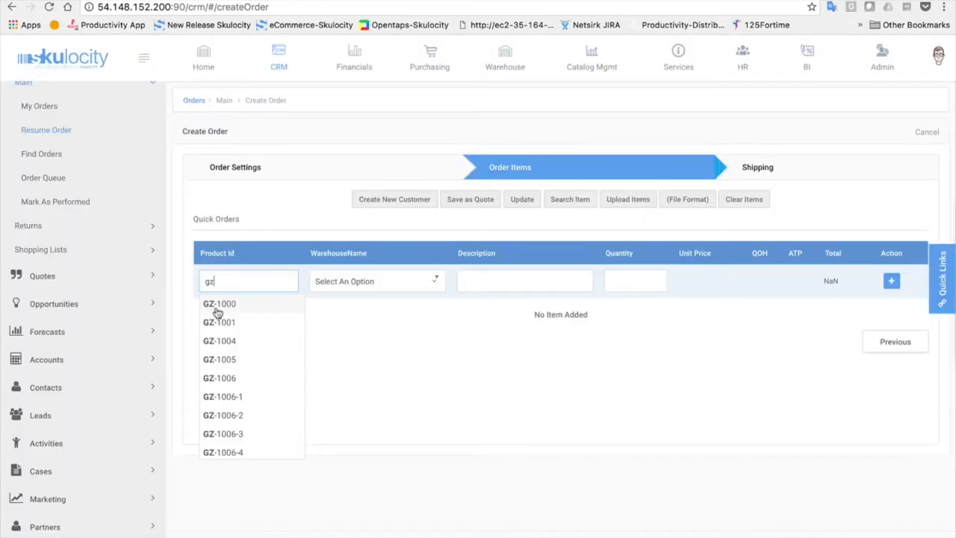
left_click(218, 304)
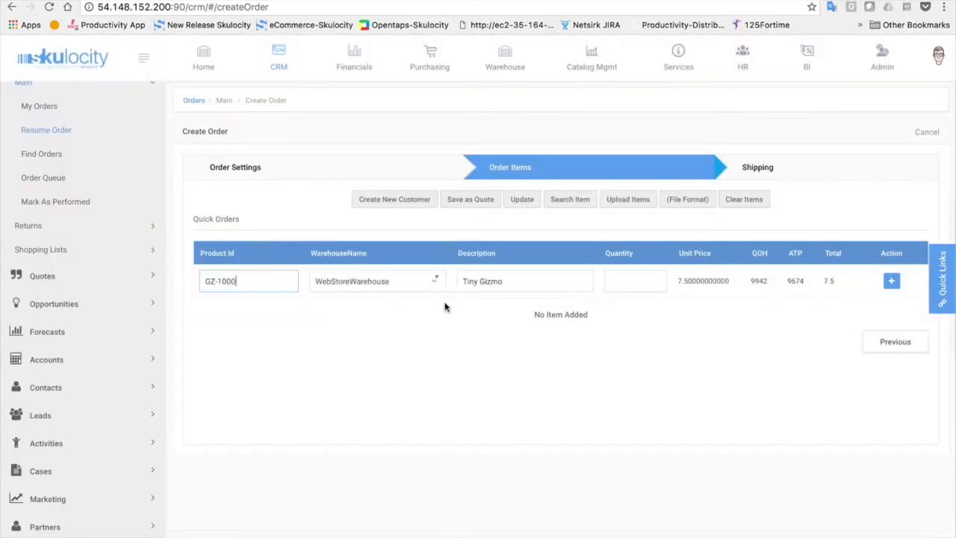
left_click(625, 281)
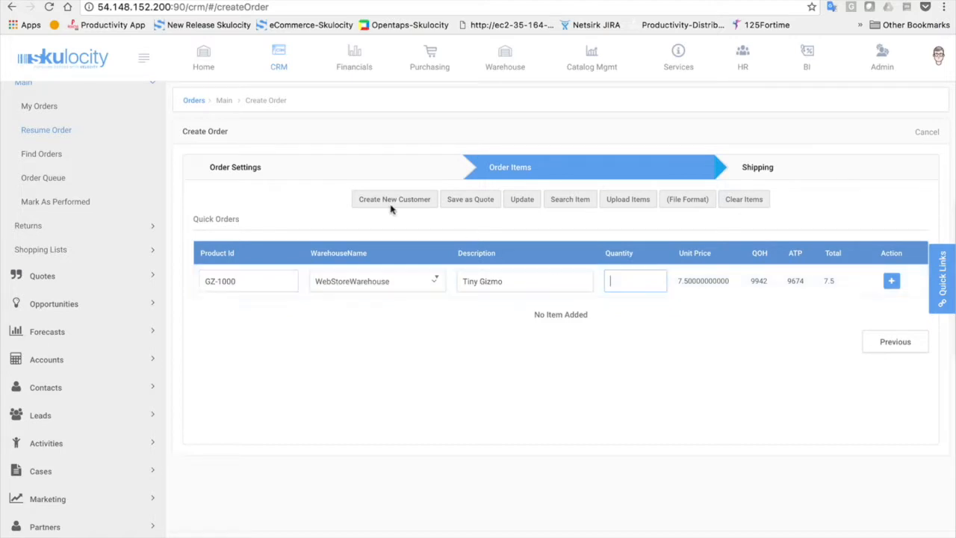
Switch back to Demo Customer Company and enter GZ-1000 with quantity 1
left_click(325, 179)
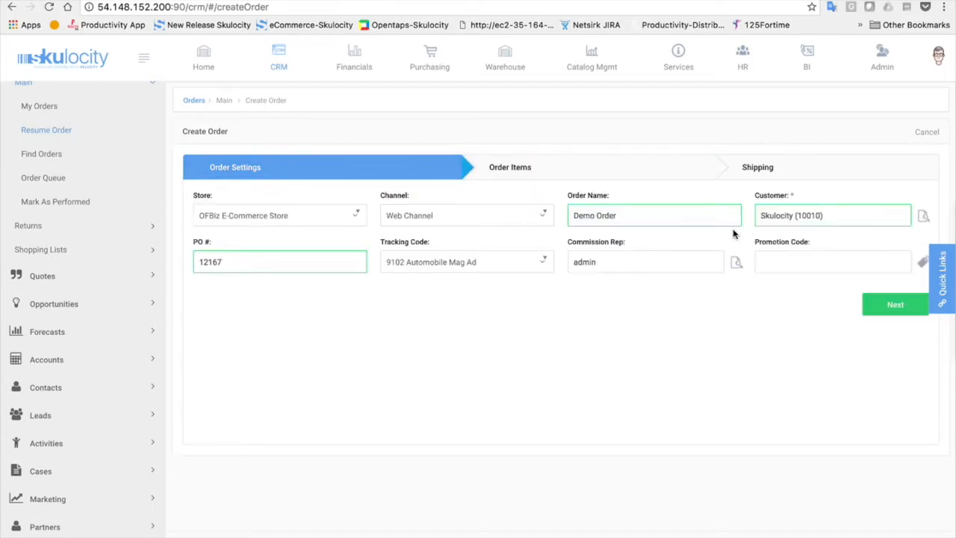
triple_click(815, 215)
type("demo")
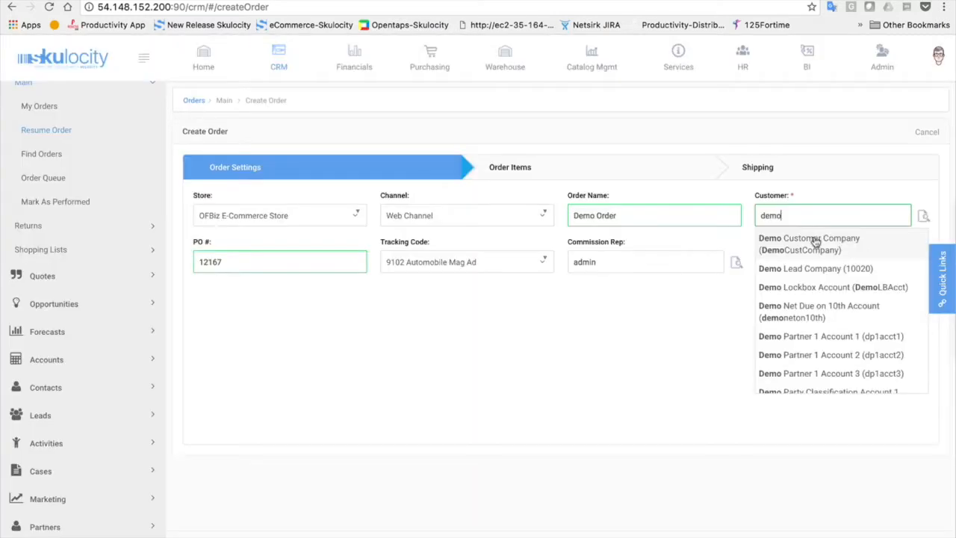
left_click(815, 240)
left_click(885, 302)
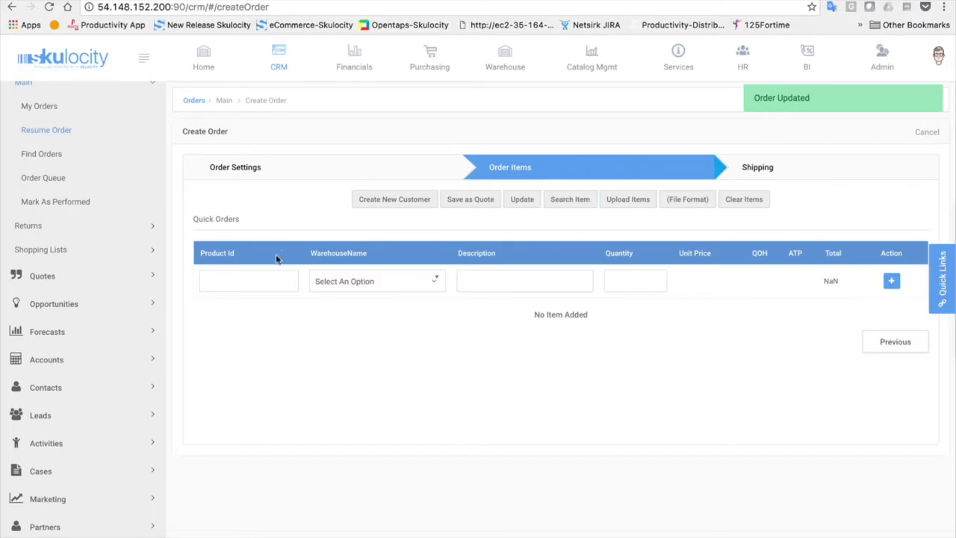
left_click(235, 282)
type("gz")
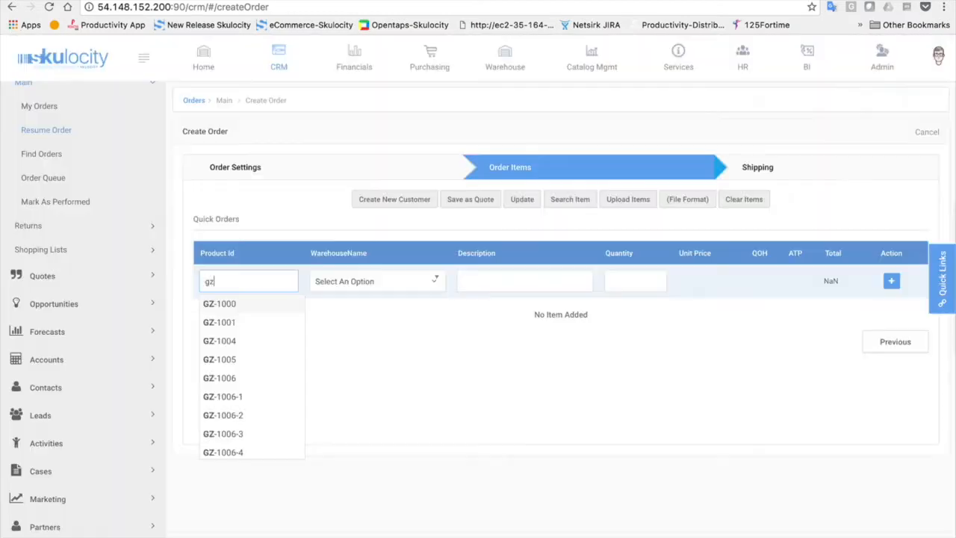
left_click(216, 305)
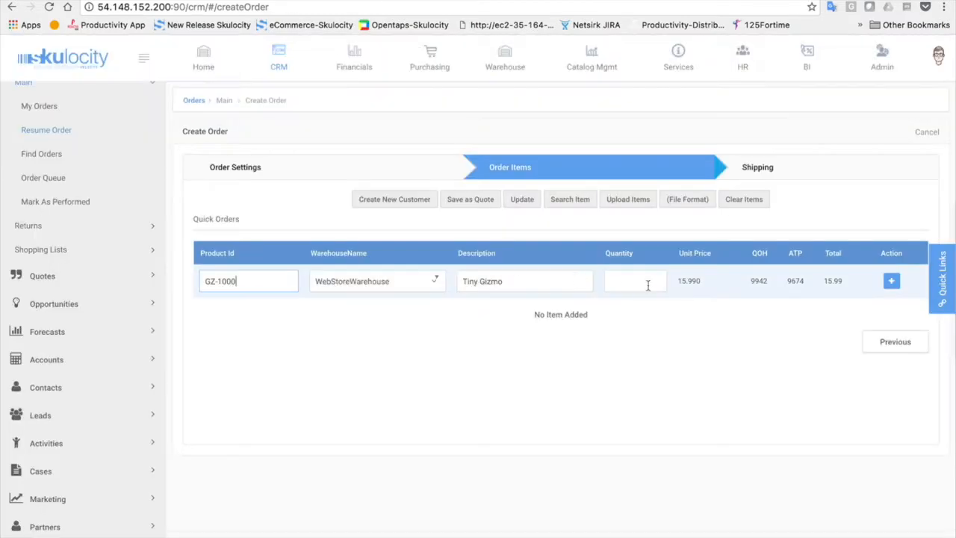
left_click(650, 286)
type("1")
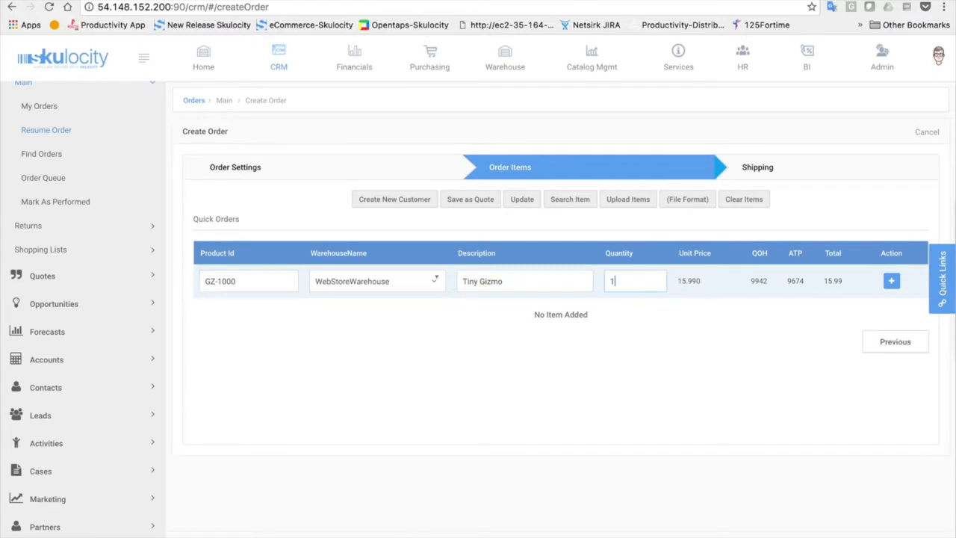
Add the GZ-1000 Tiny Gizmo line, quantity 1 at 15.99, for a $14.39 total
left_click(891, 281)
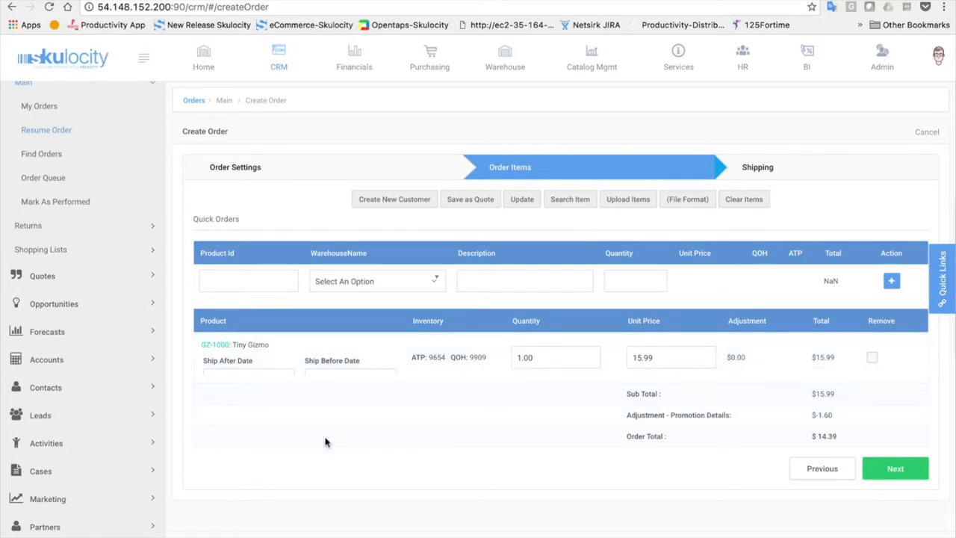
mouse_move(249, 368)
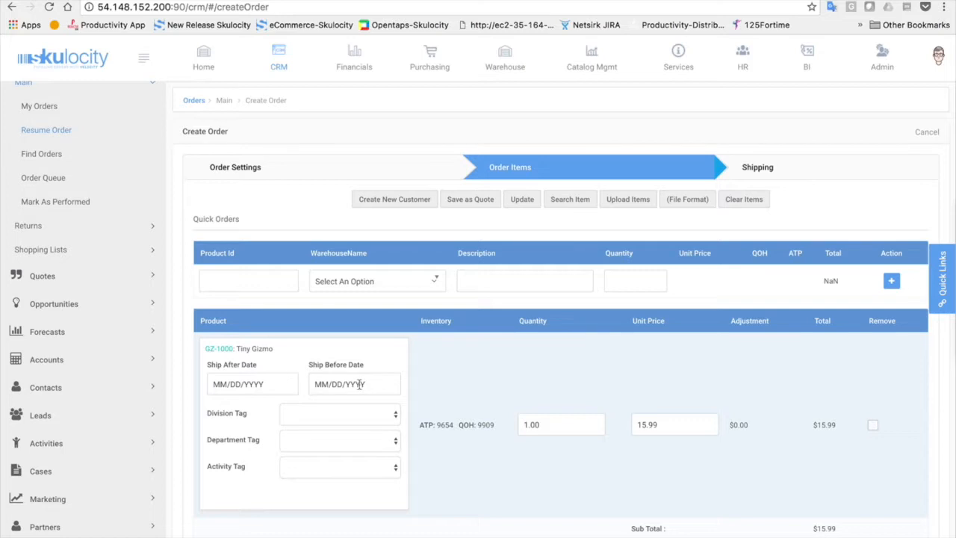
left_click(333, 420)
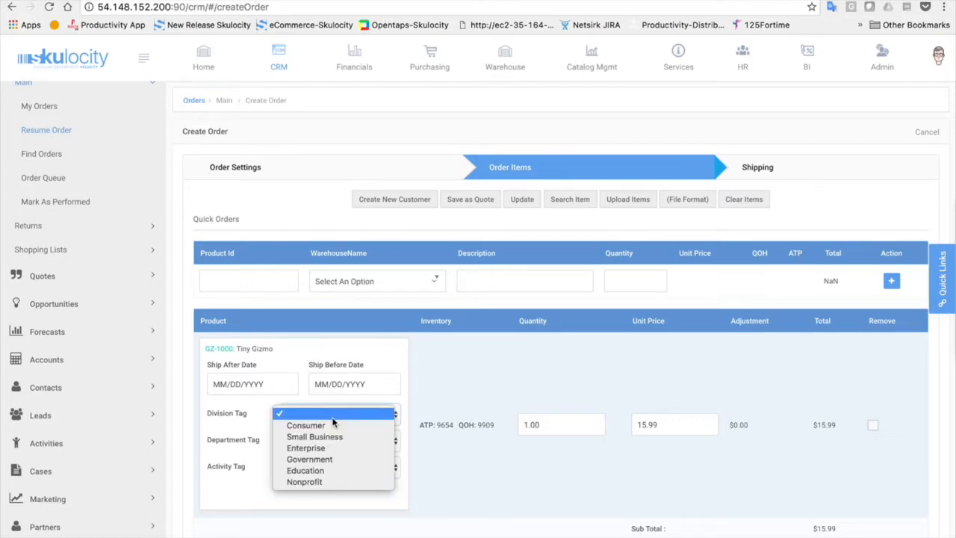
left_click(333, 417)
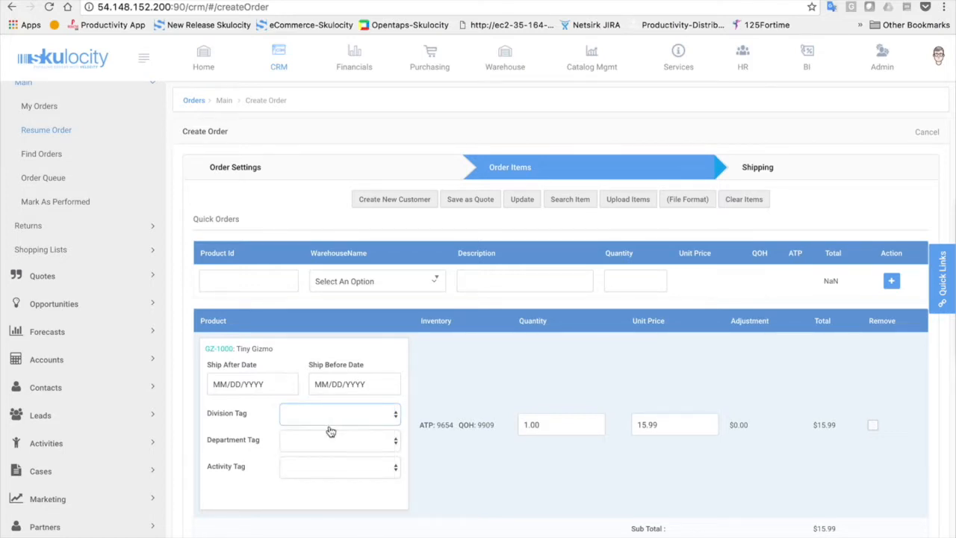
left_click(315, 472)
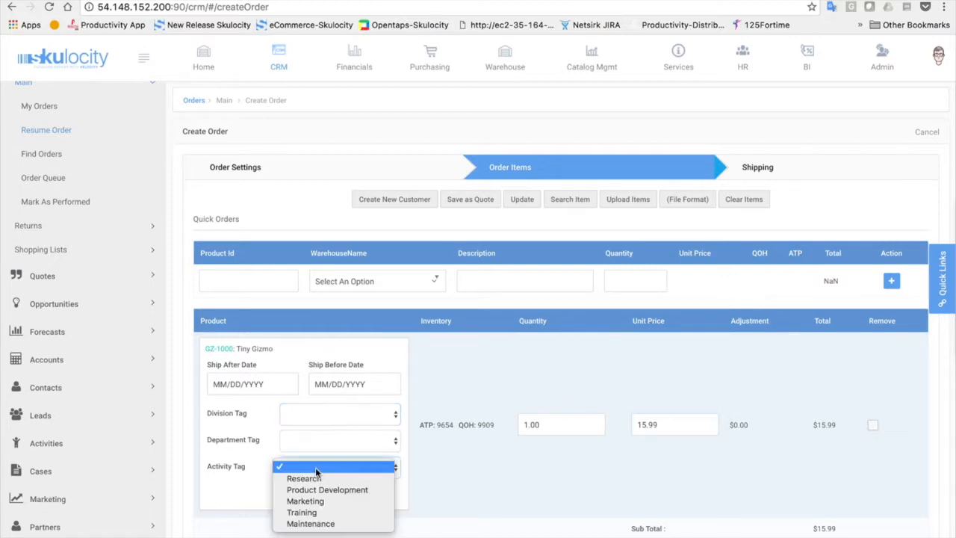
left_click(543, 476)
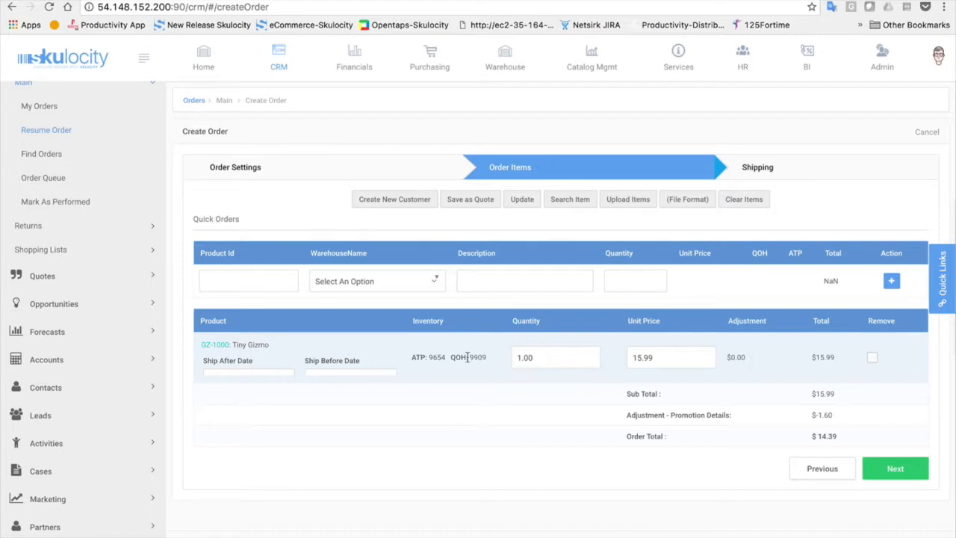
Update the Tiny Gizmo quantity, first to 2 then to 10, for $143.91, and proceed to Shipping
double_click(526, 358)
type("2")
left_click(522, 199)
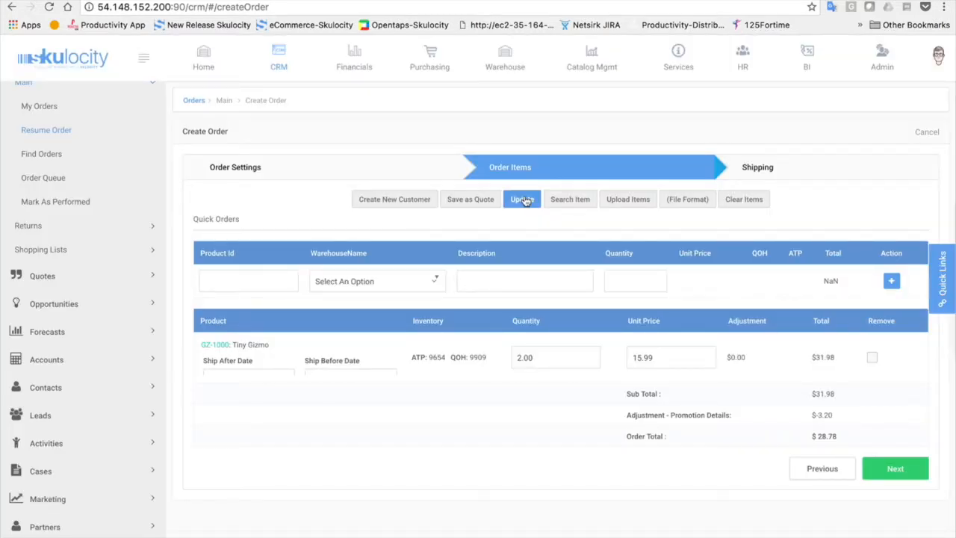
double_click(530, 357)
type("10")
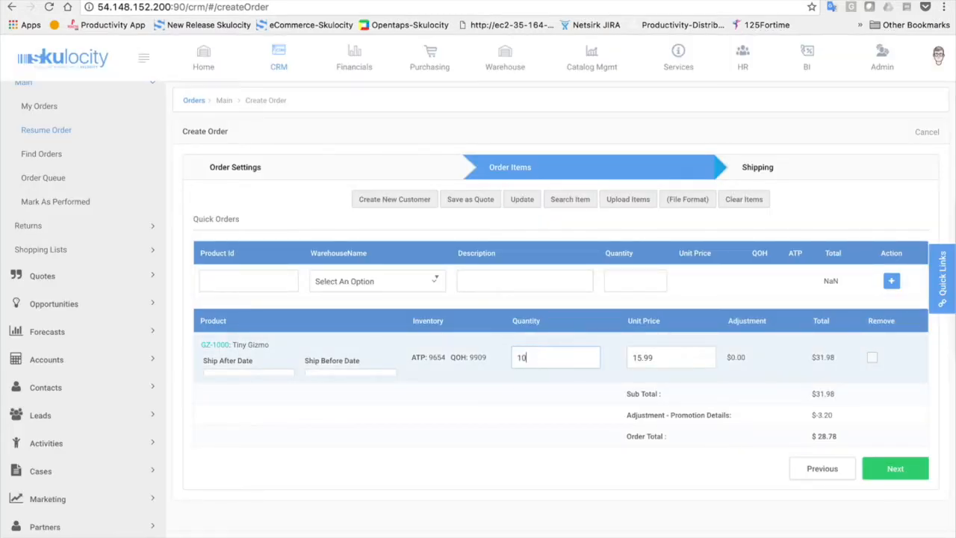
left_click(514, 201)
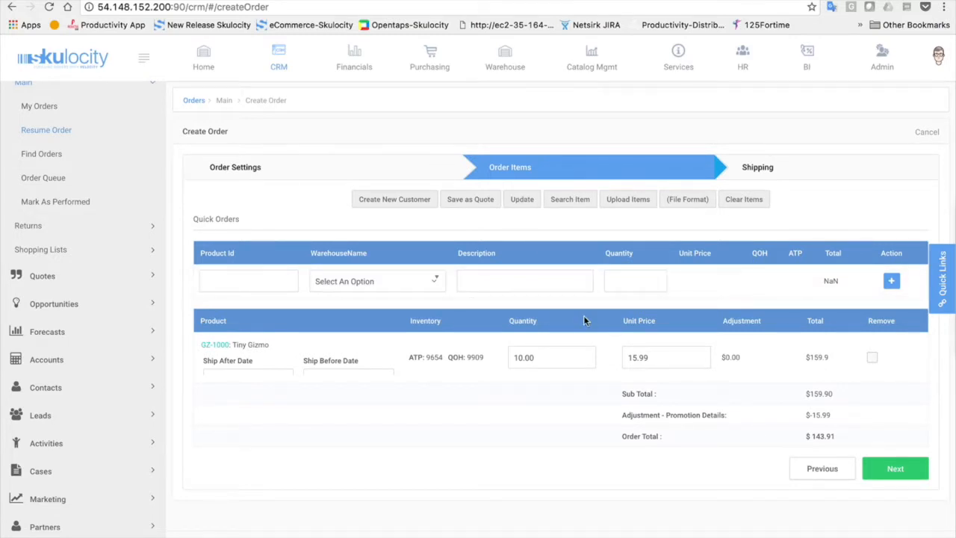
left_click(895, 469)
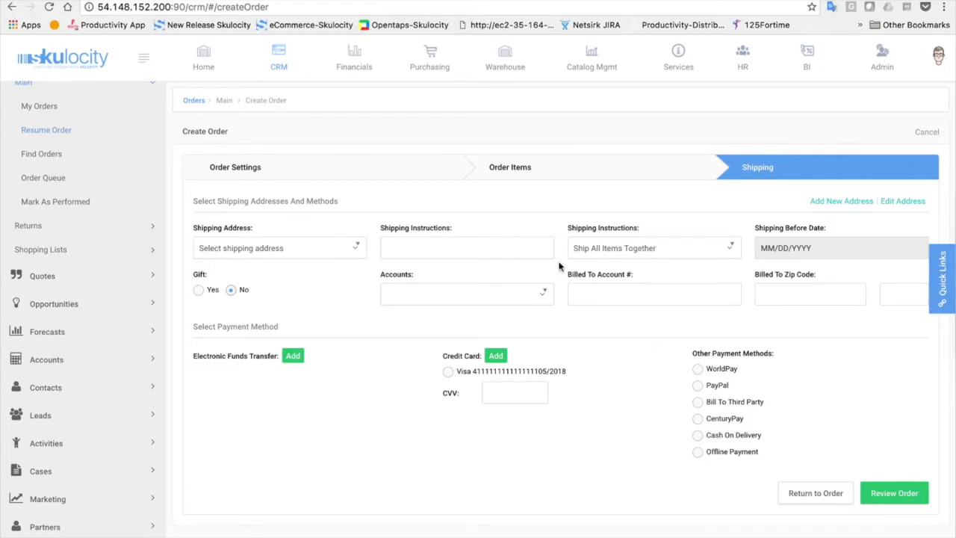
Ship to Demo Customer Company's Orem address via UPS Guaranteed Next Day, all items together
left_click(339, 248)
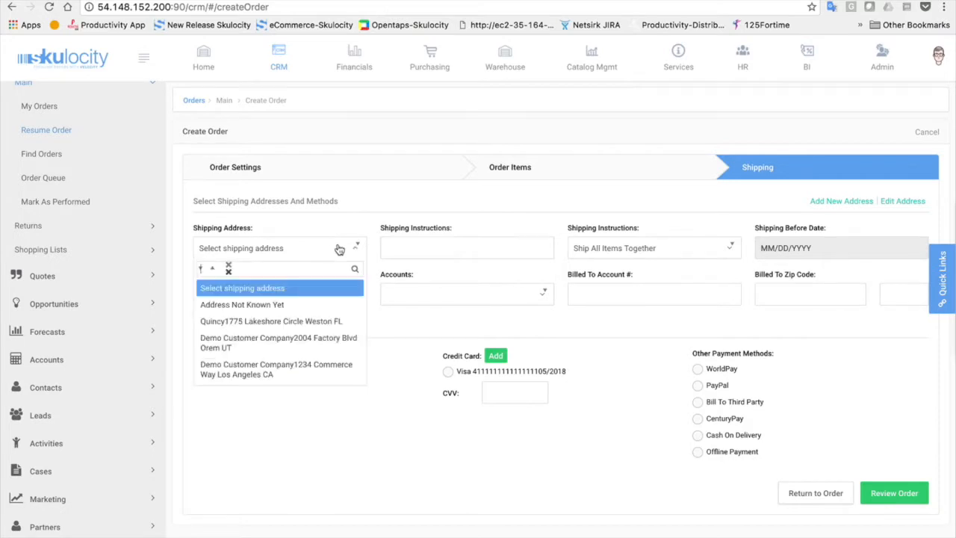
left_click(261, 341)
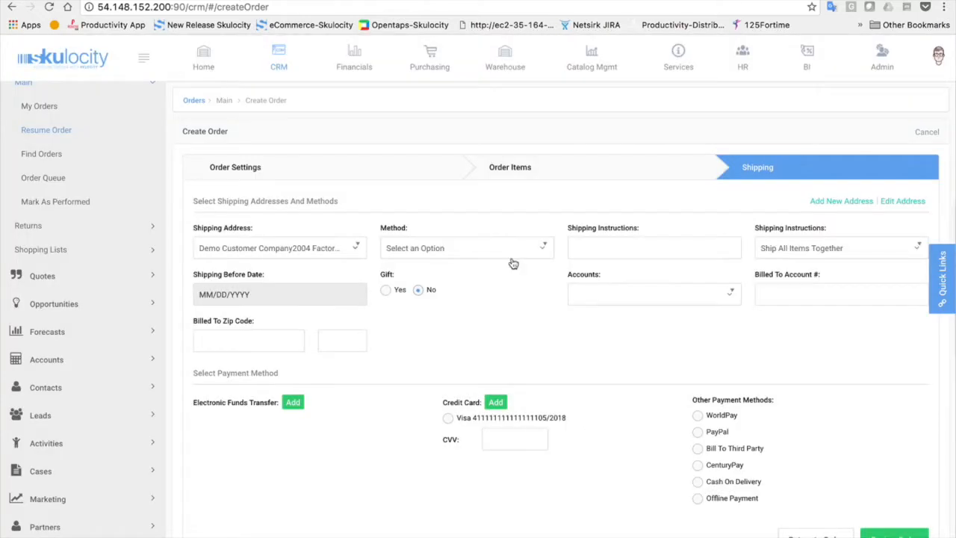
left_click(513, 263)
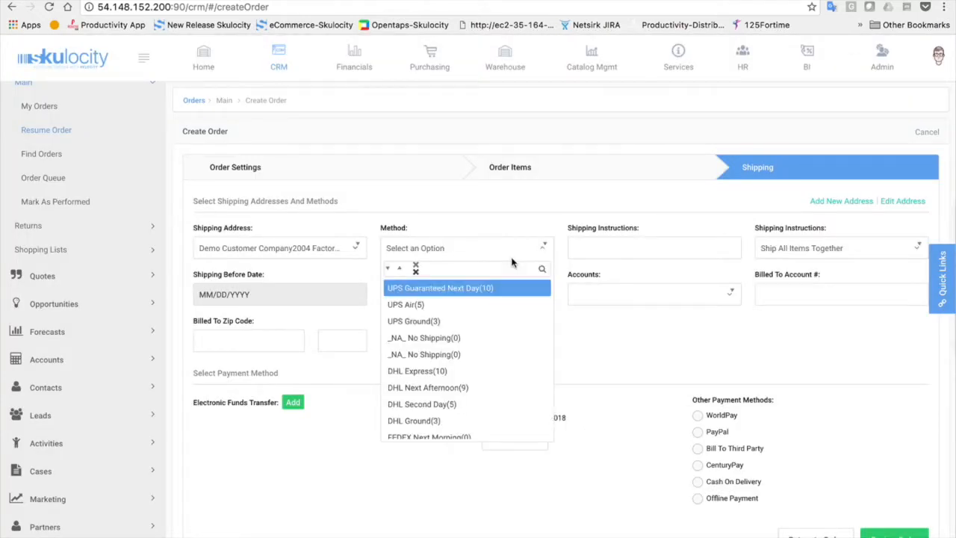
left_click(491, 290)
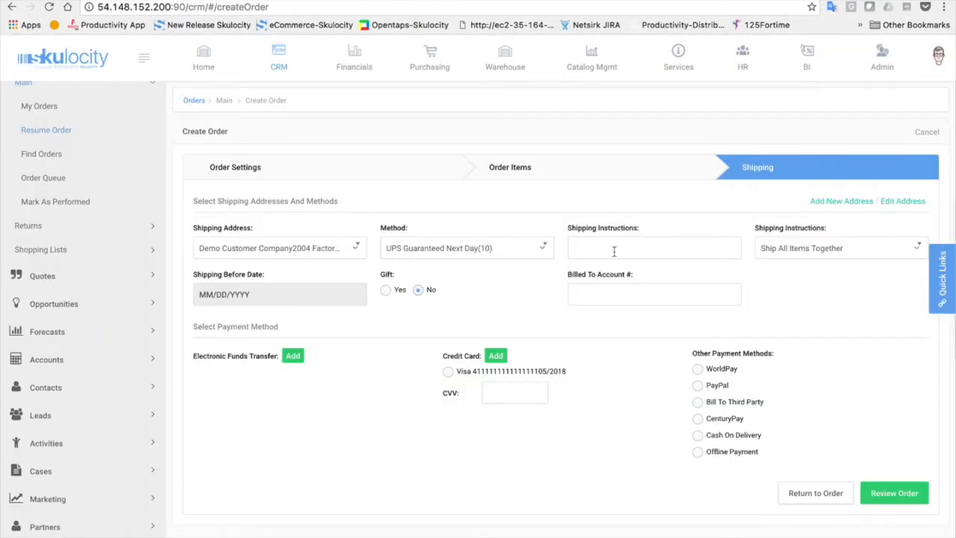
left_click(838, 257)
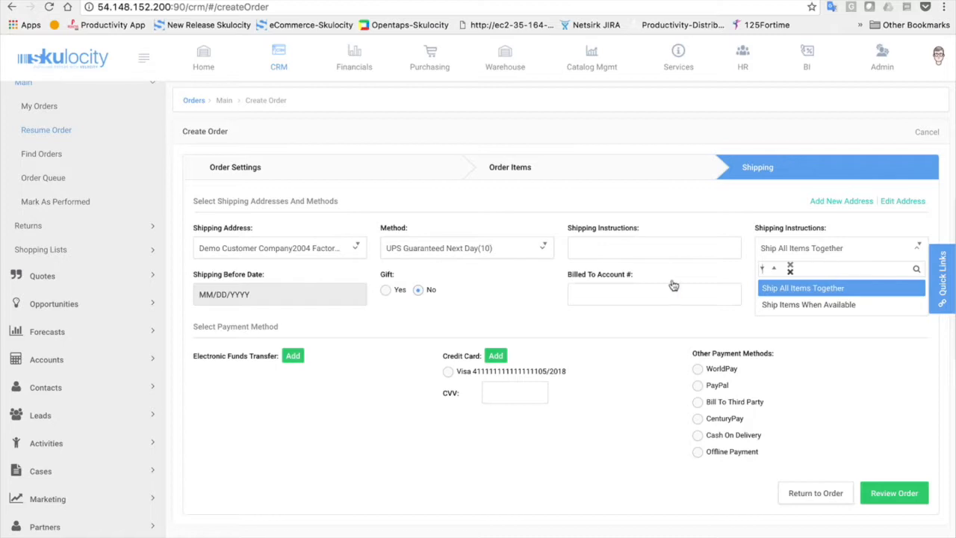
left_click(318, 430)
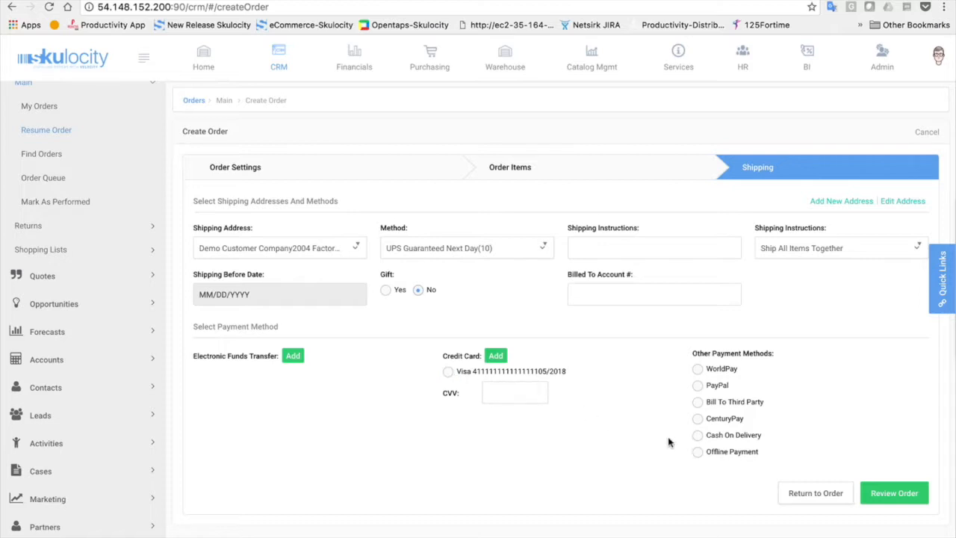
Choose Offline Payment, review the order, and place it as order WS11062
left_click(697, 451)
left_click(896, 495)
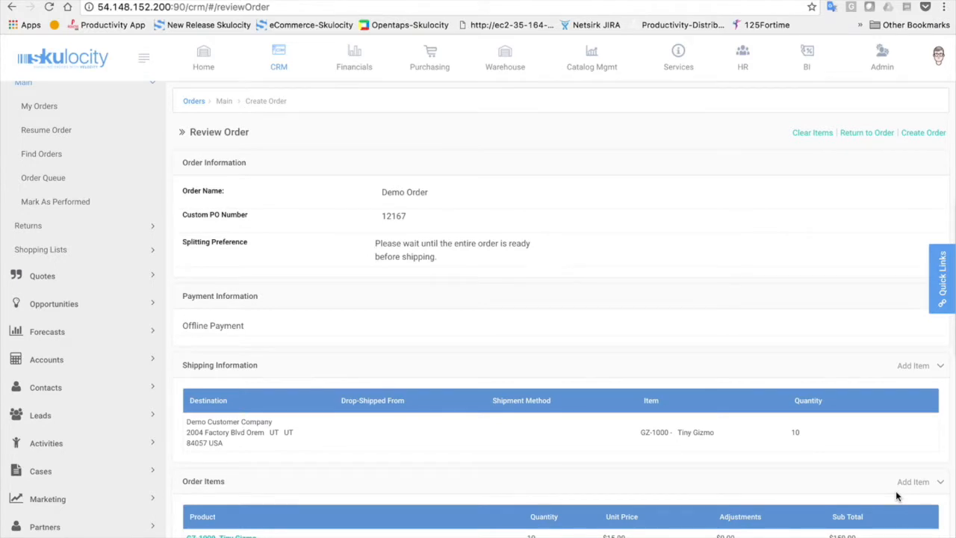
scroll(895, 493, "down", 2)
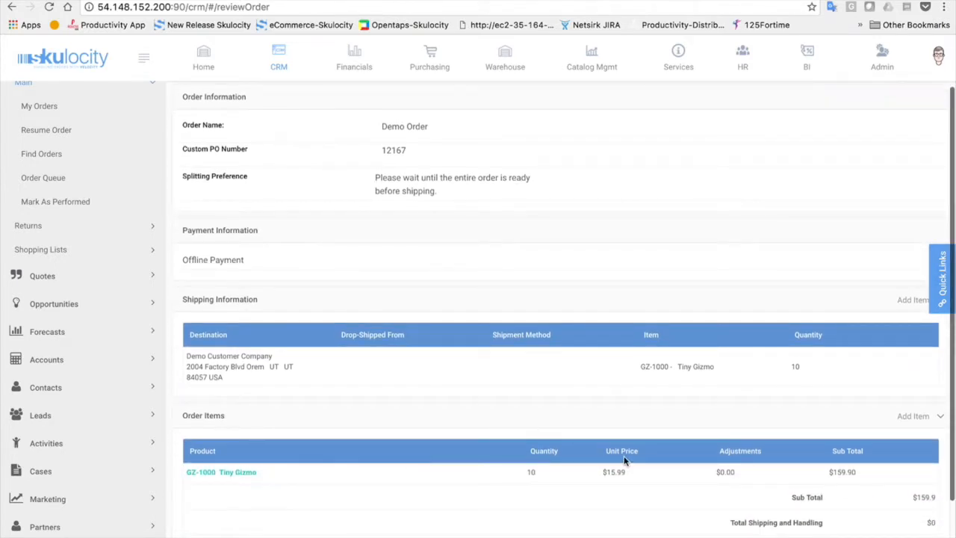
scroll(627, 461, "up", 1)
scroll(627, 461, "up", 1)
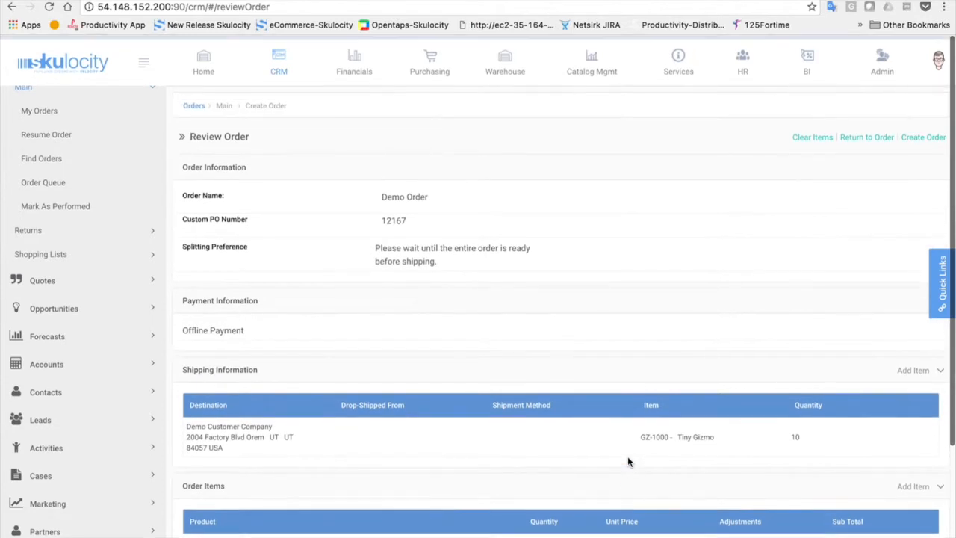
left_click(923, 135)
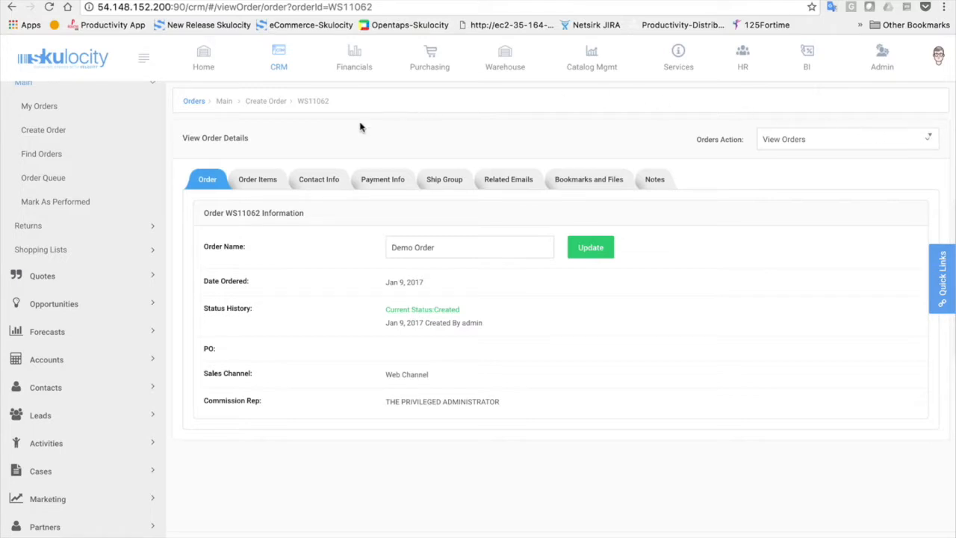
Show order WS11062's Order Items, with 10 Tiny Gizmos reserved at Web Store Warehouse
left_click(249, 178)
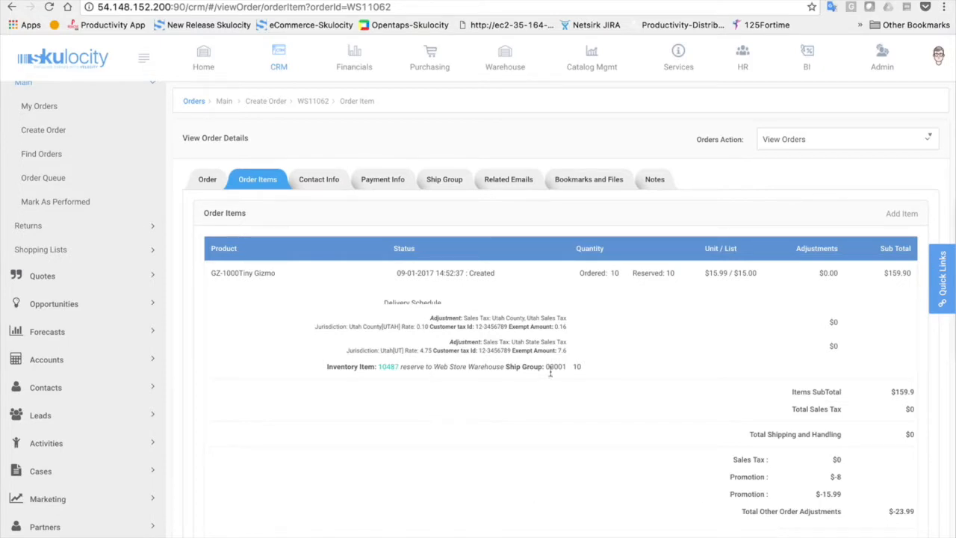
Expand and collapse the Tiny Gizmo Reserved: 10 breakdown, then show the Contact Info tab
left_click(657, 277)
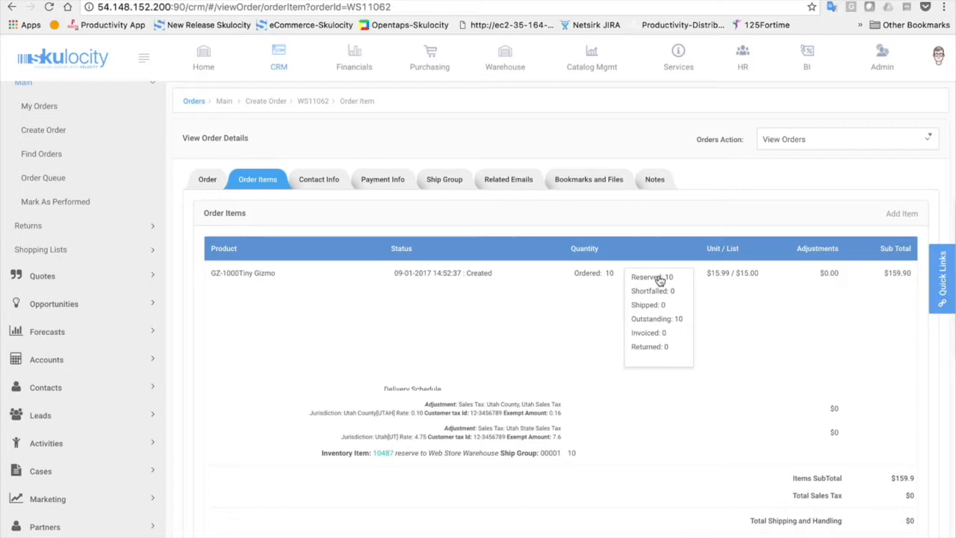
left_click(657, 276)
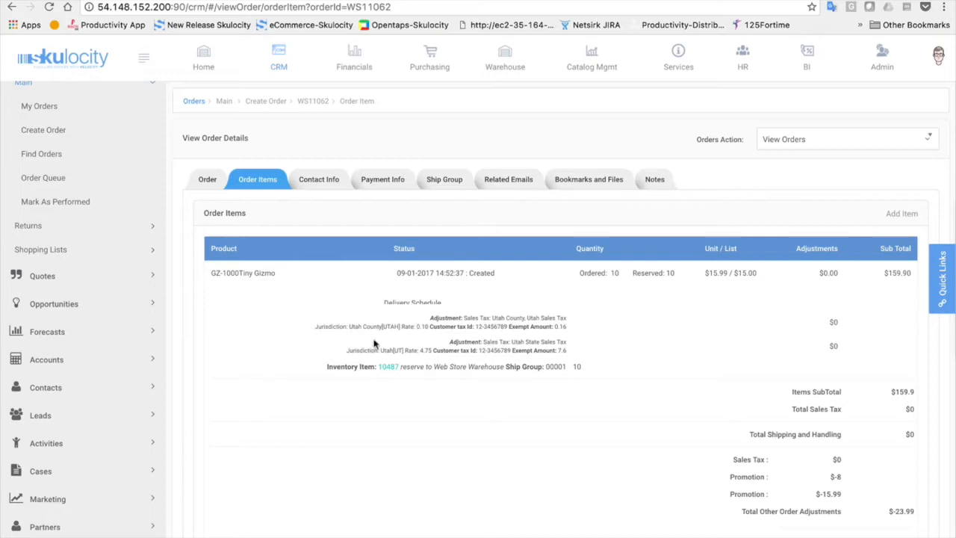
left_click(317, 179)
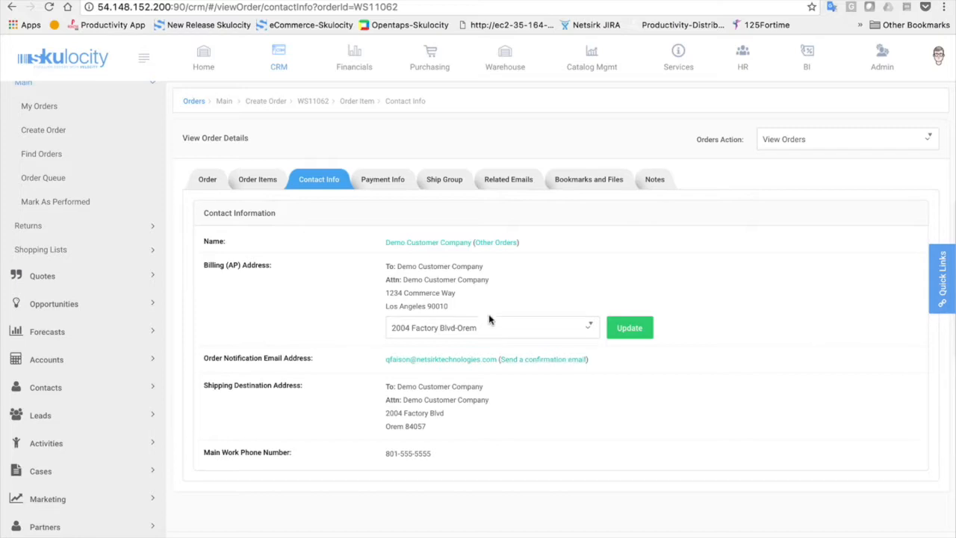
Review the Payment Info and Ship Group tabs, ending on the empty Related Emails list
left_click(517, 327)
left_click(573, 278)
left_click(375, 185)
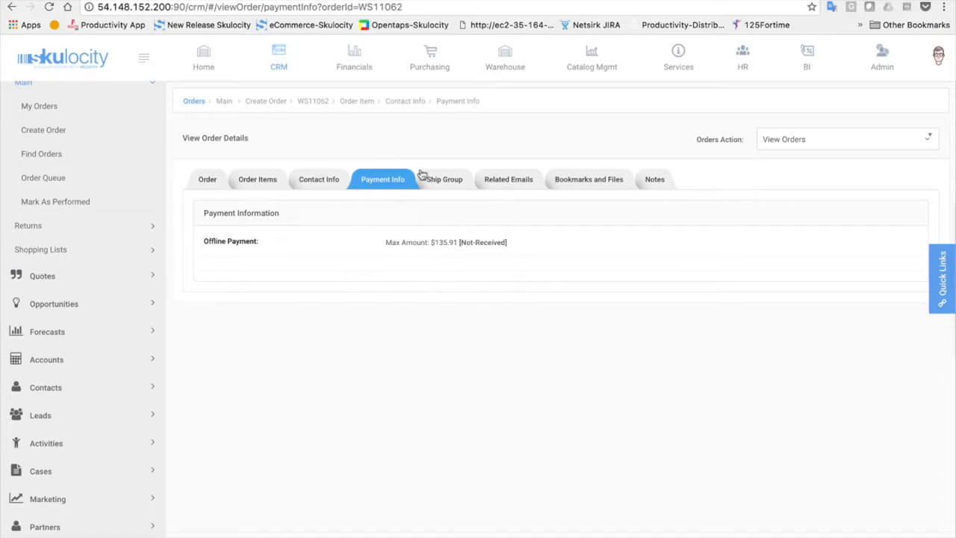
left_click(451, 187)
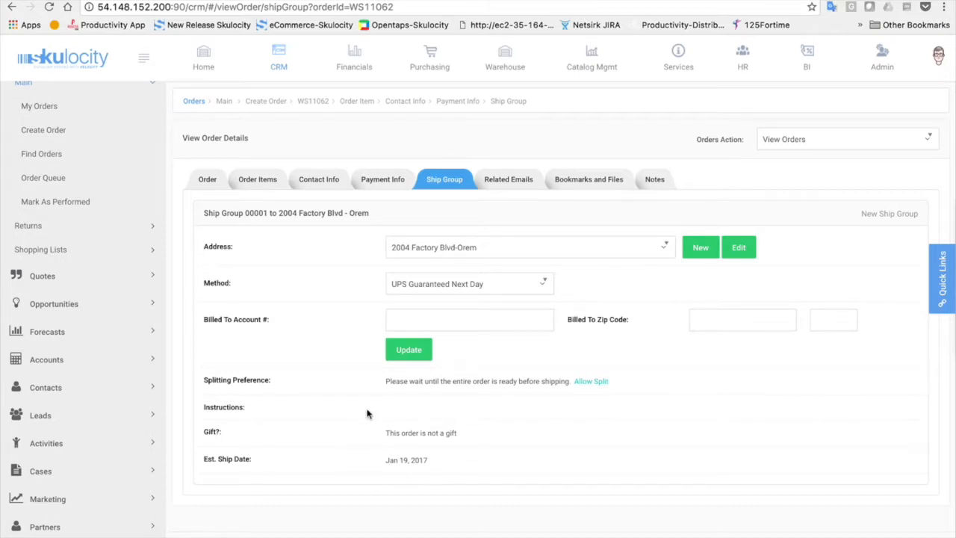
left_click(509, 180)
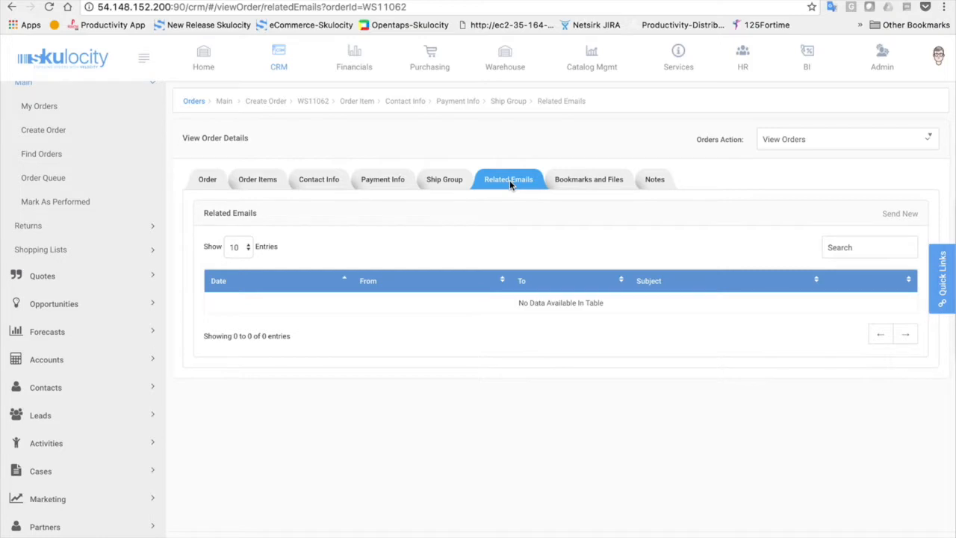
Check order WS11062's attached files, closing Upload Files without attaching anything
left_click(578, 180)
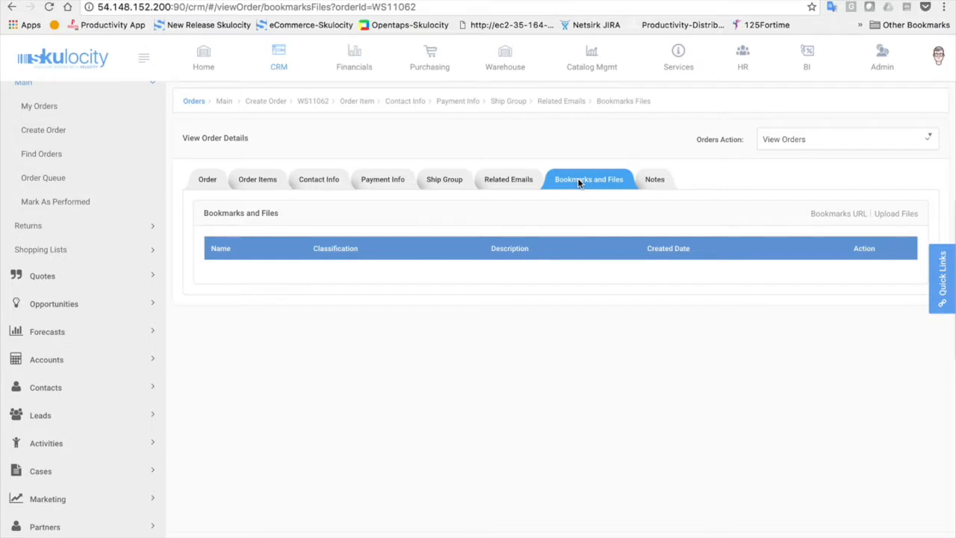
left_click(897, 213)
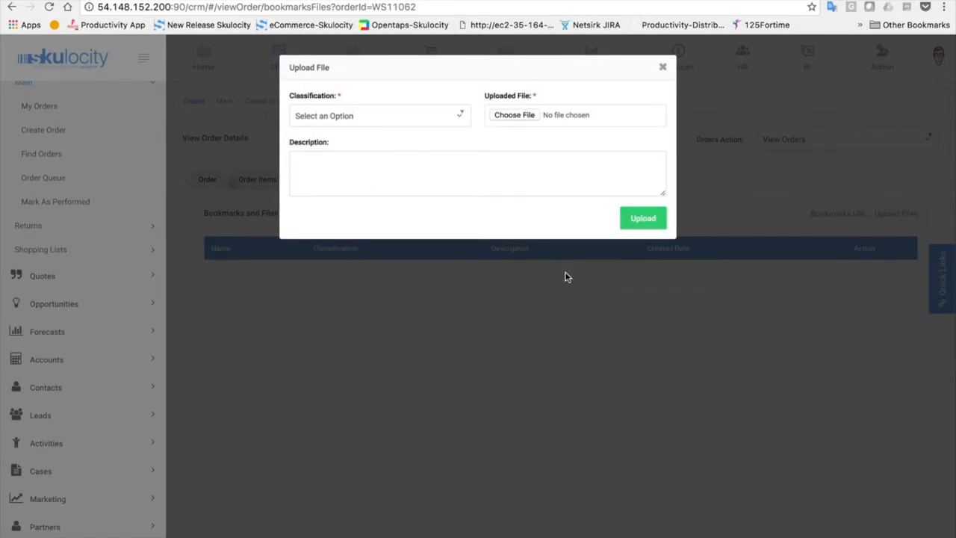
left_click(662, 67)
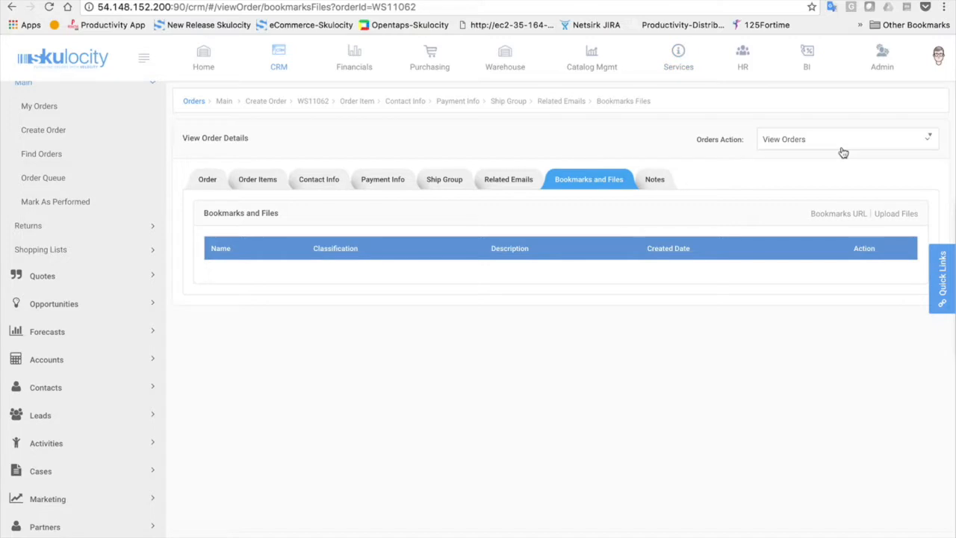
Approve order WS11062 from the Orders Action menu on the Order tab
left_click(201, 183)
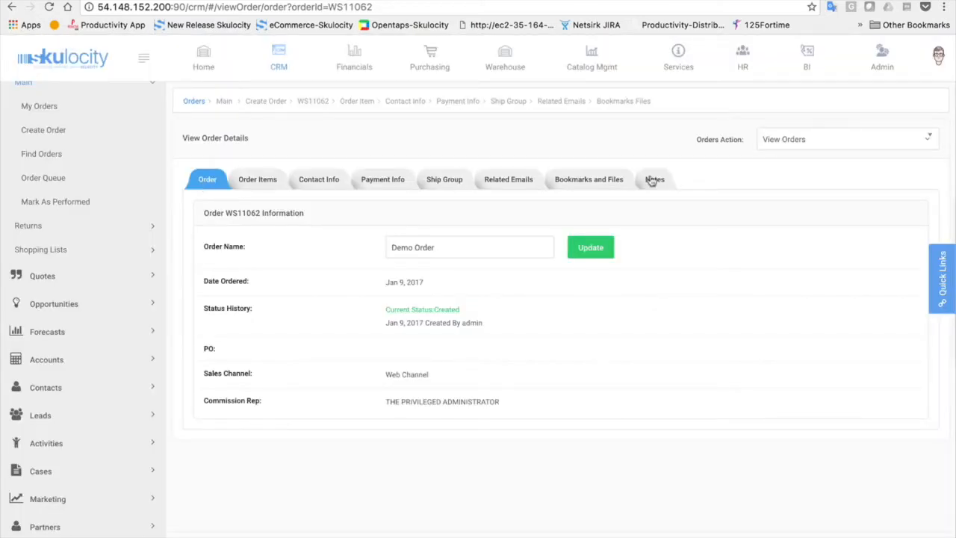
left_click(878, 145)
left_click(834, 198)
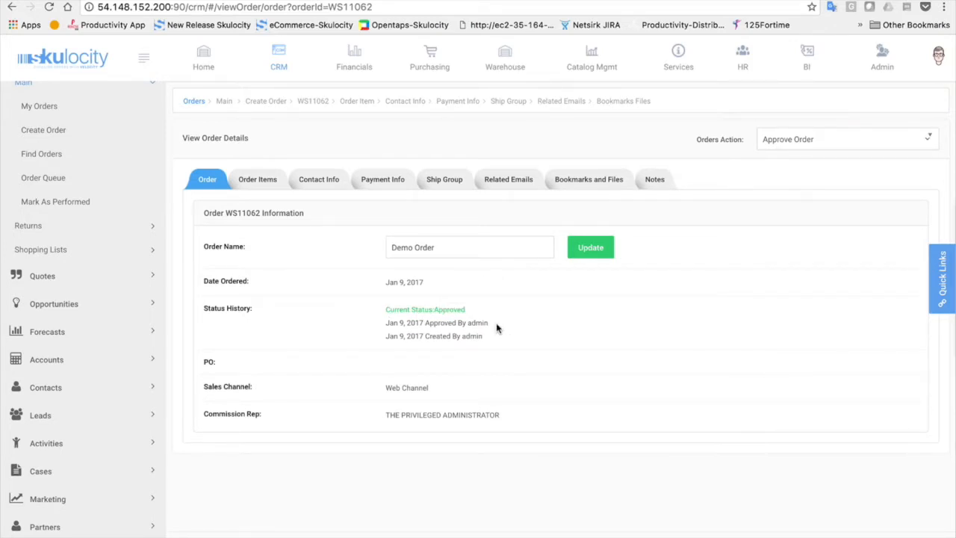
Review the approved order's items, then go to the Warehouse dashboard
left_click(257, 179)
mouse_move(657, 277)
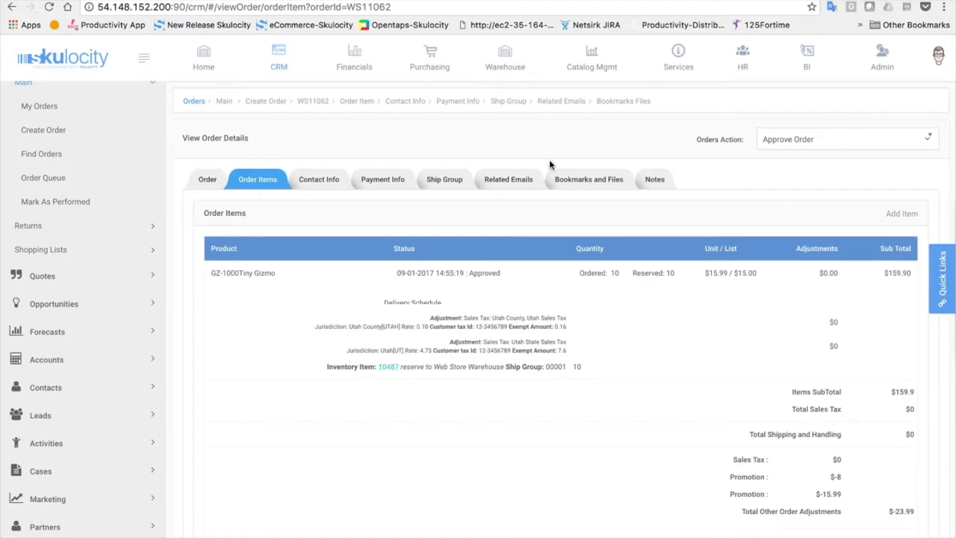
left_click(509, 64)
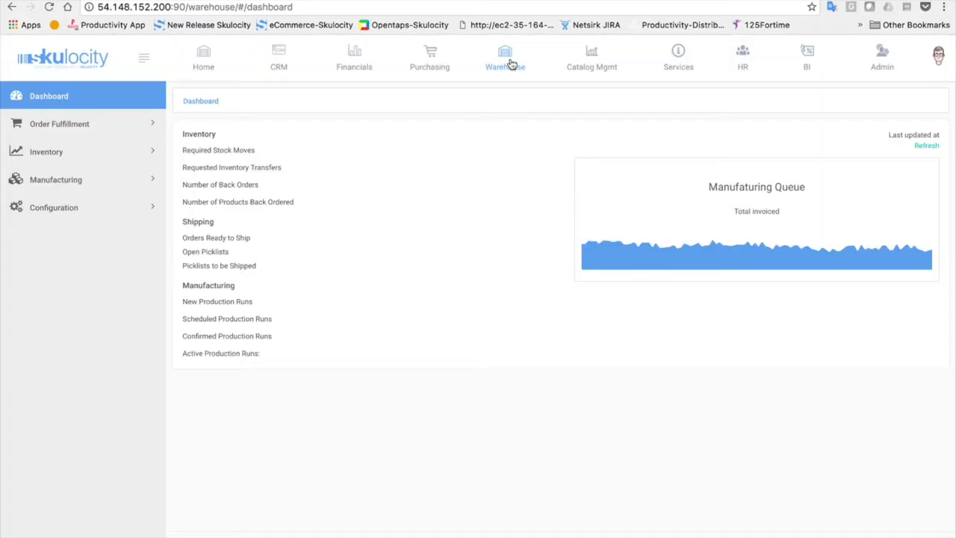
Switch the working warehouse to Web Store Warehouse through Edit Store Warehouse
left_click(940, 58)
left_click(894, 115)
left_click(252, 186)
left_click(227, 221)
left_click(282, 182)
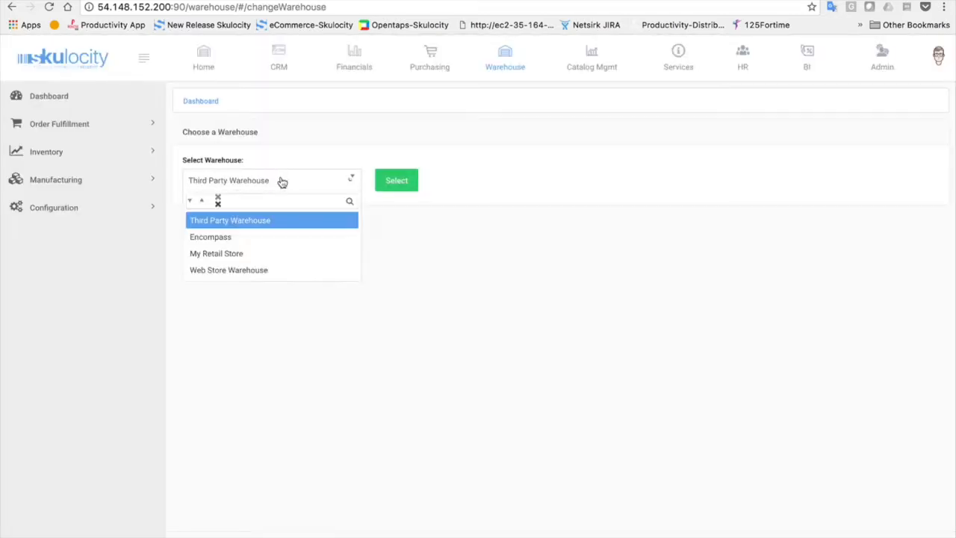
left_click(239, 270)
left_click(397, 183)
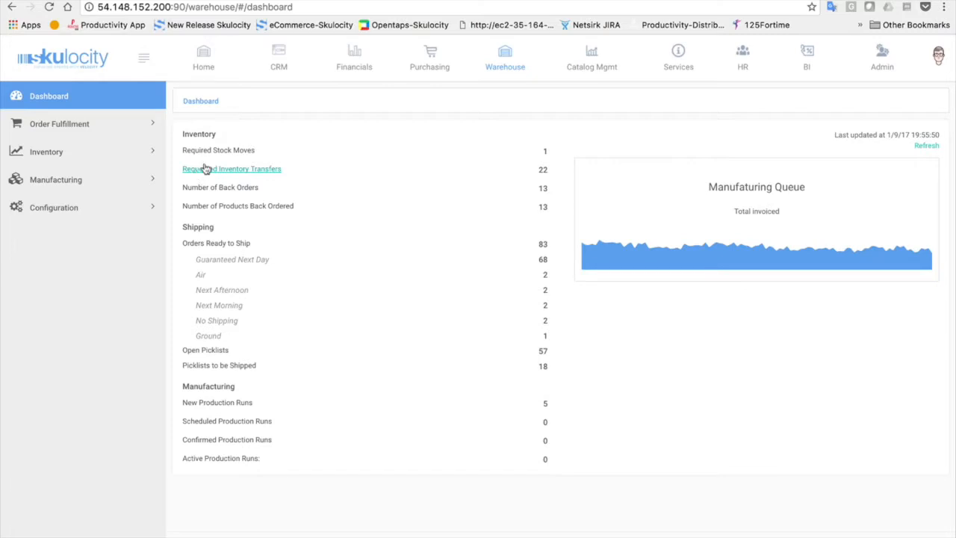
left_click(222, 152)
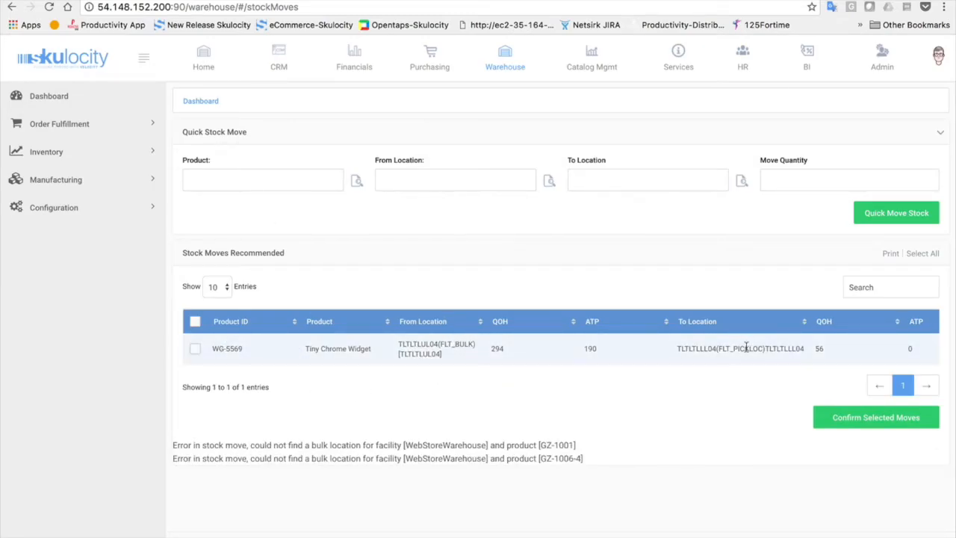
scroll(747, 348, "right", 8)
scroll(747, 348, "right", 2)
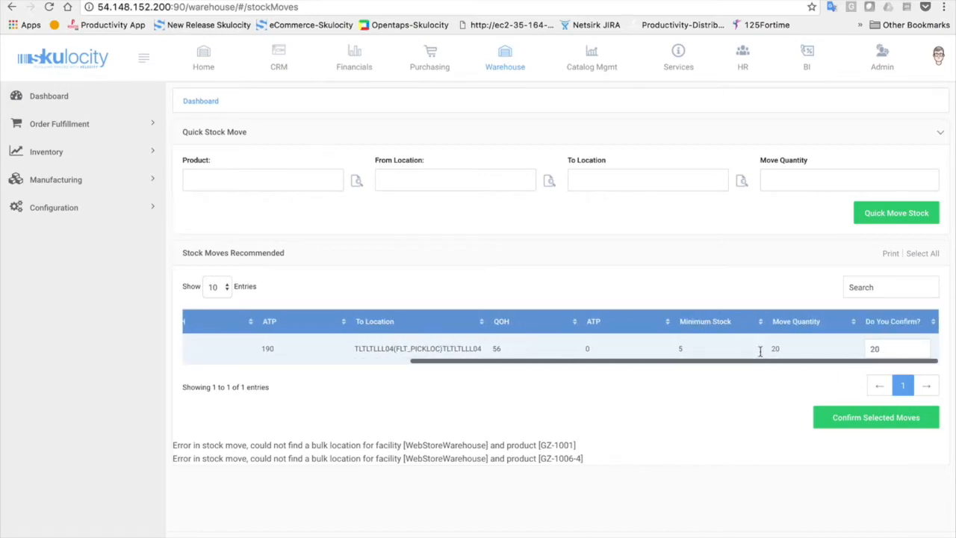
scroll(759, 342, "left", 10)
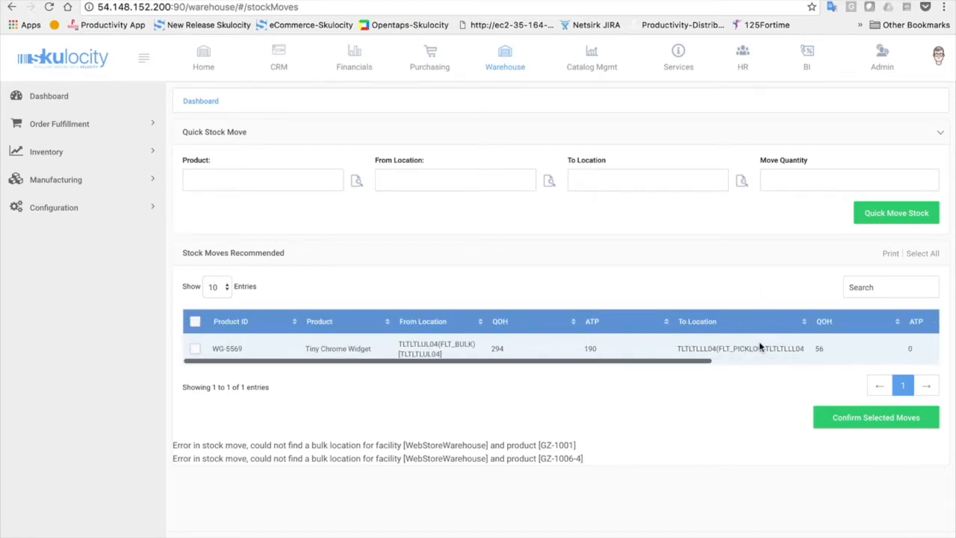
left_click(46, 96)
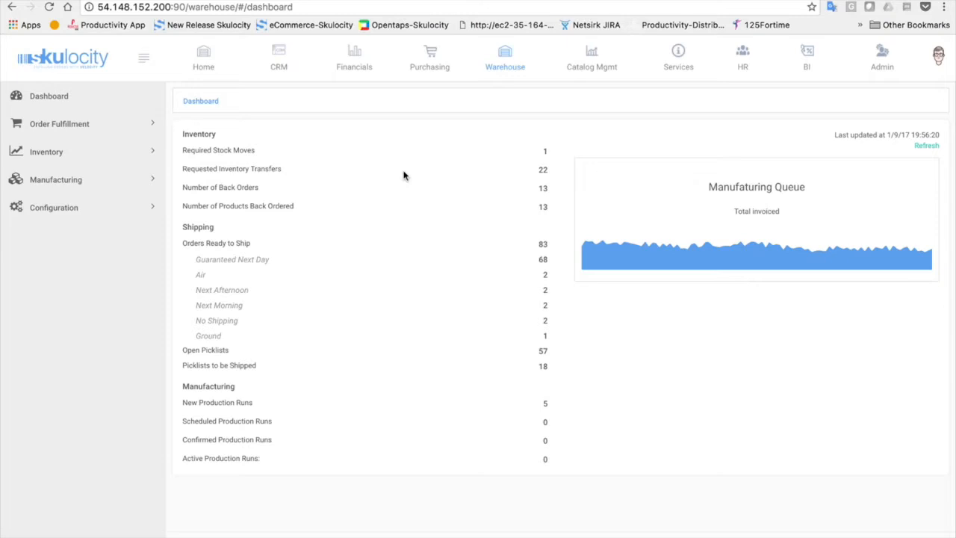
left_click(229, 169)
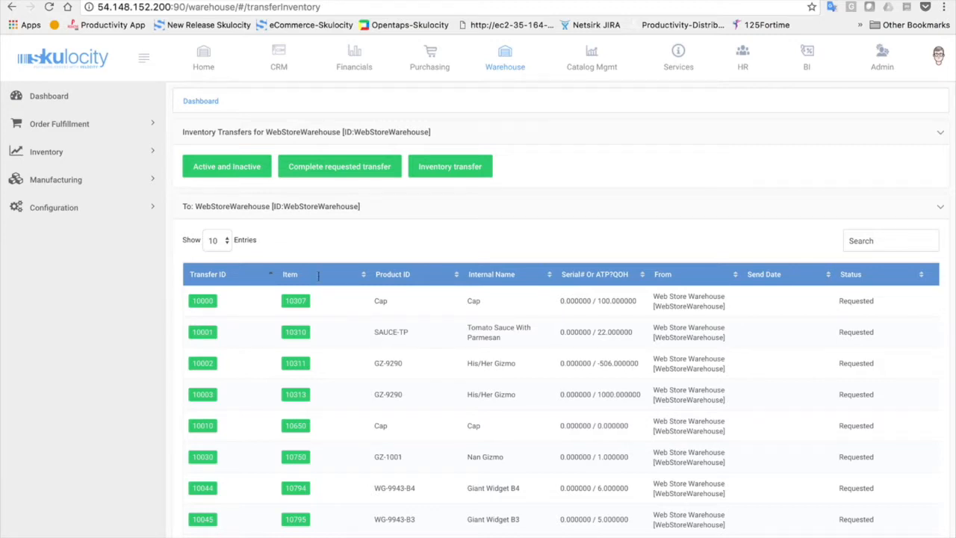
left_click(97, 95)
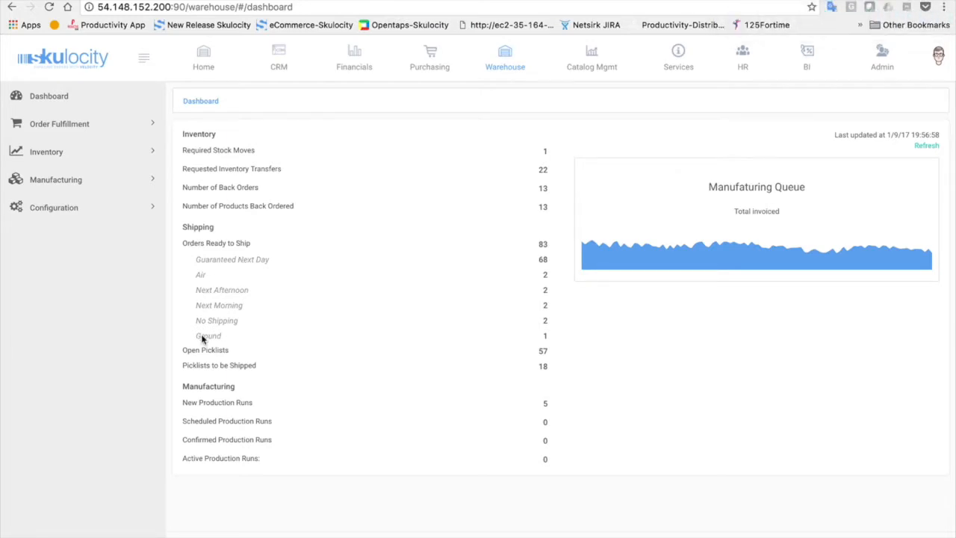
left_click(278, 58)
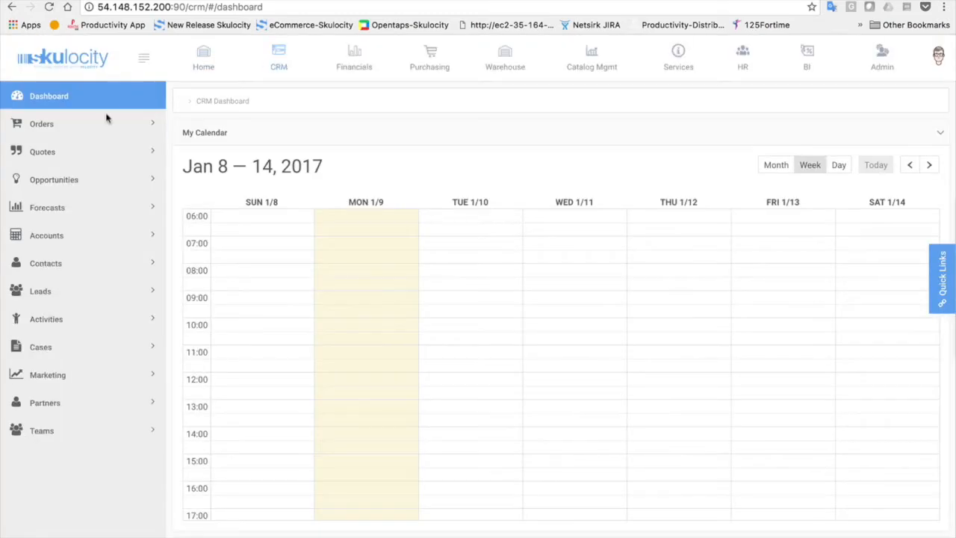
left_click(105, 121)
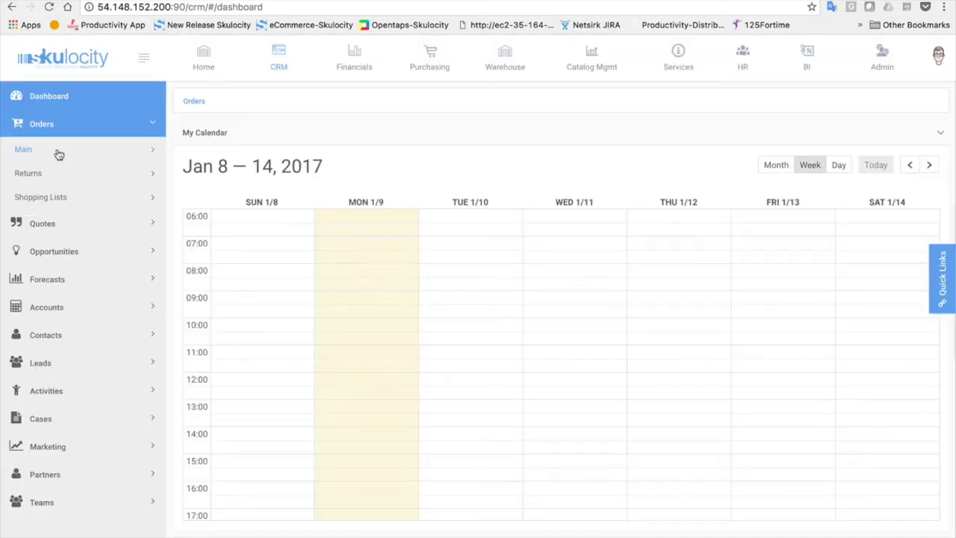
left_click(58, 153)
left_click(47, 174)
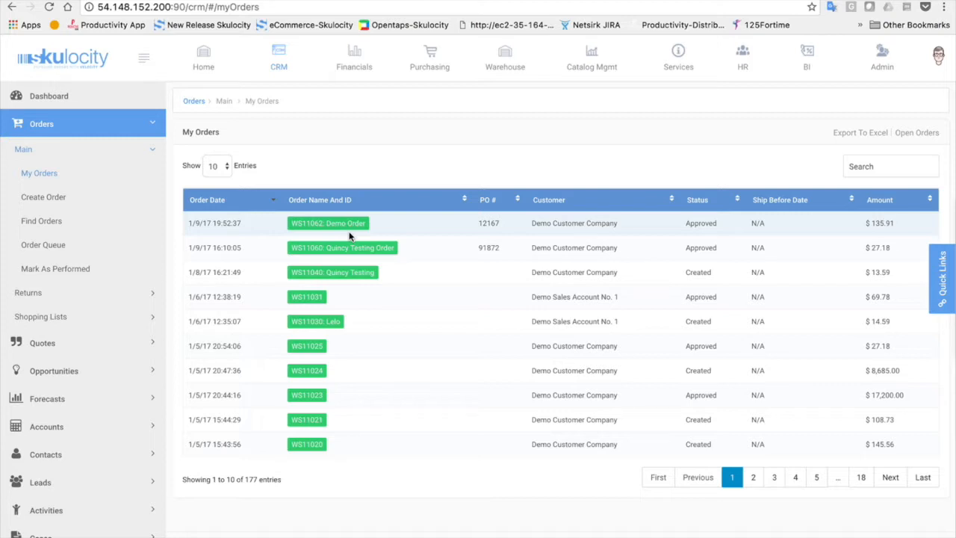
left_click(502, 54)
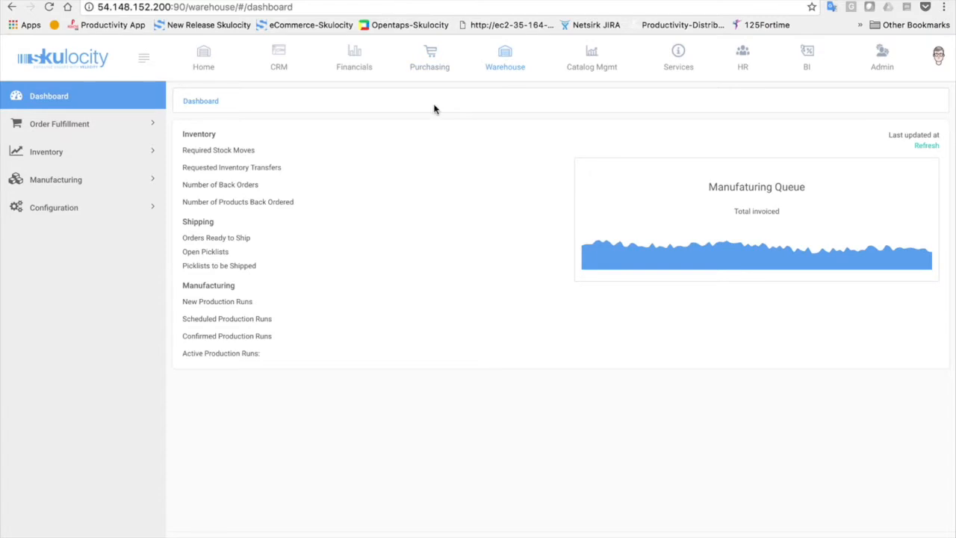
Browse the Order Fulfillment pages from Being Picked to Print Shipping Labels, ending on Create Picklist
left_click(143, 132)
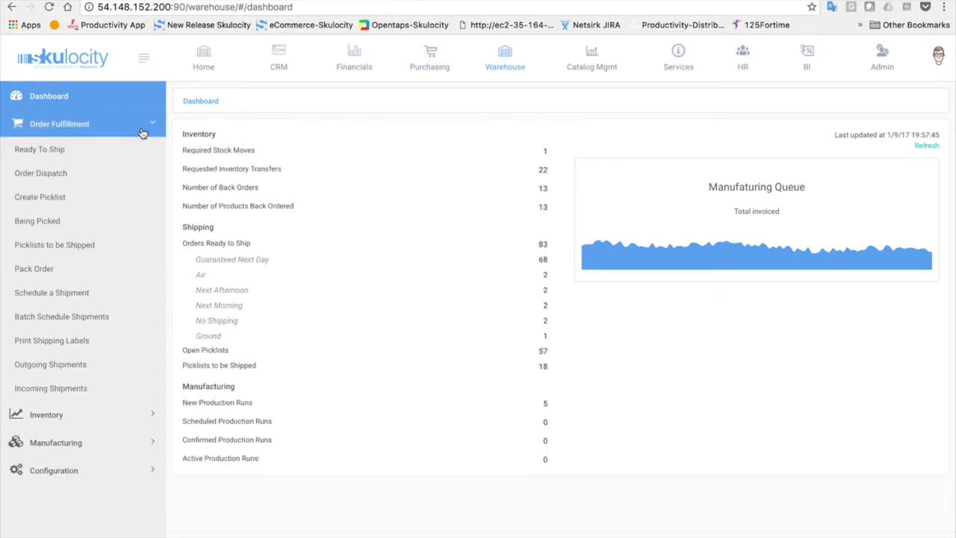
left_click(38, 221)
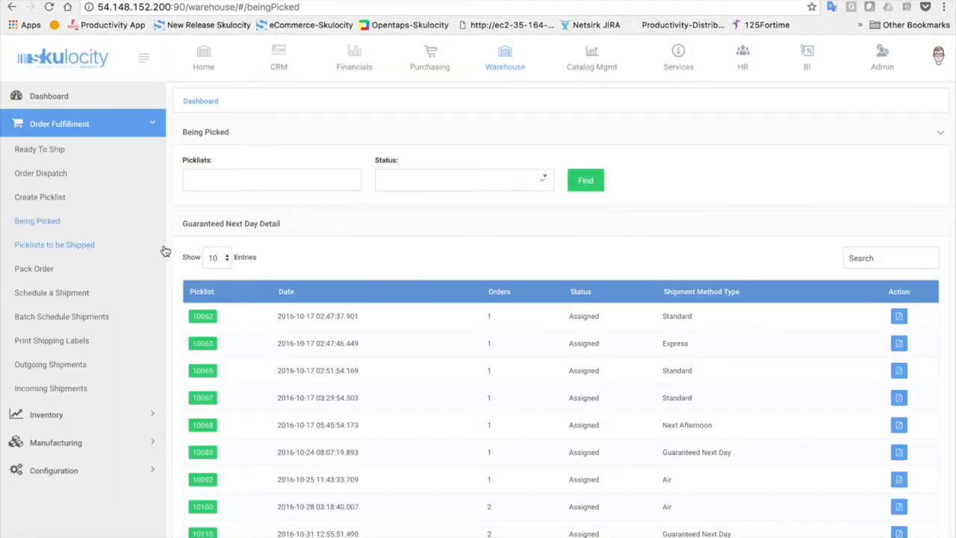
left_click(43, 245)
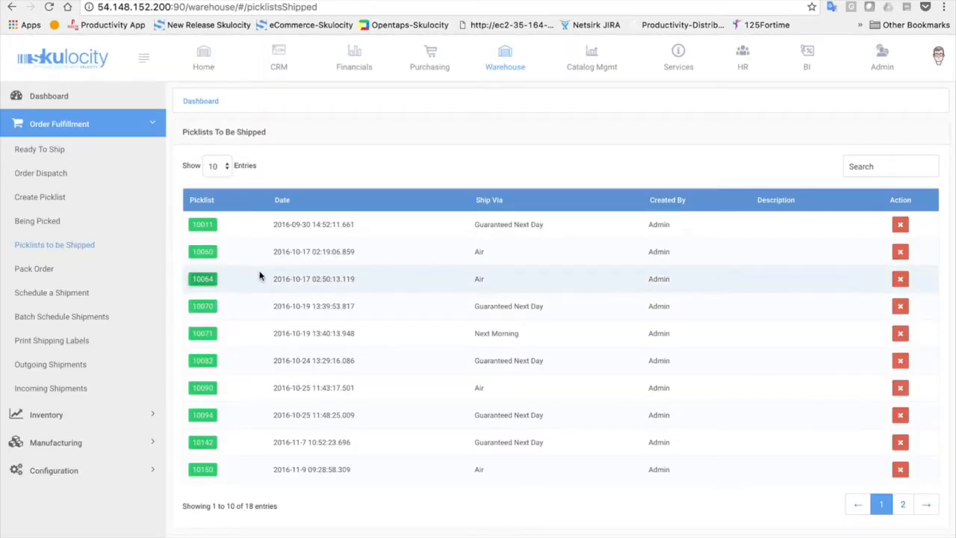
left_click(43, 271)
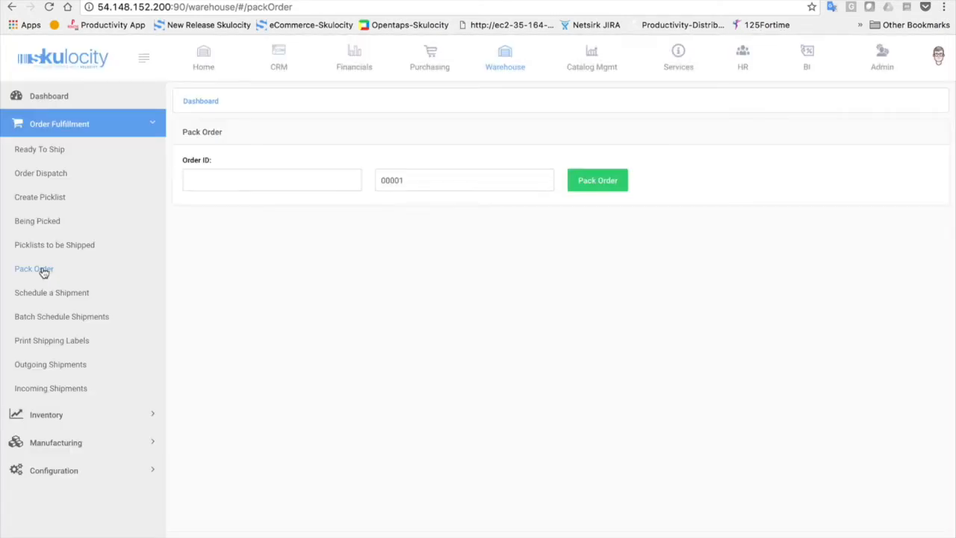
left_click(35, 295)
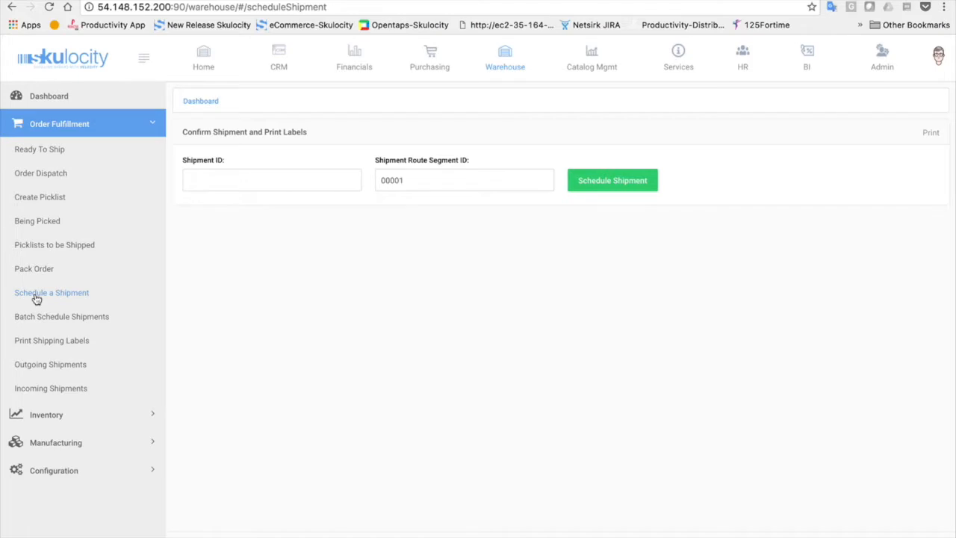
left_click(35, 318)
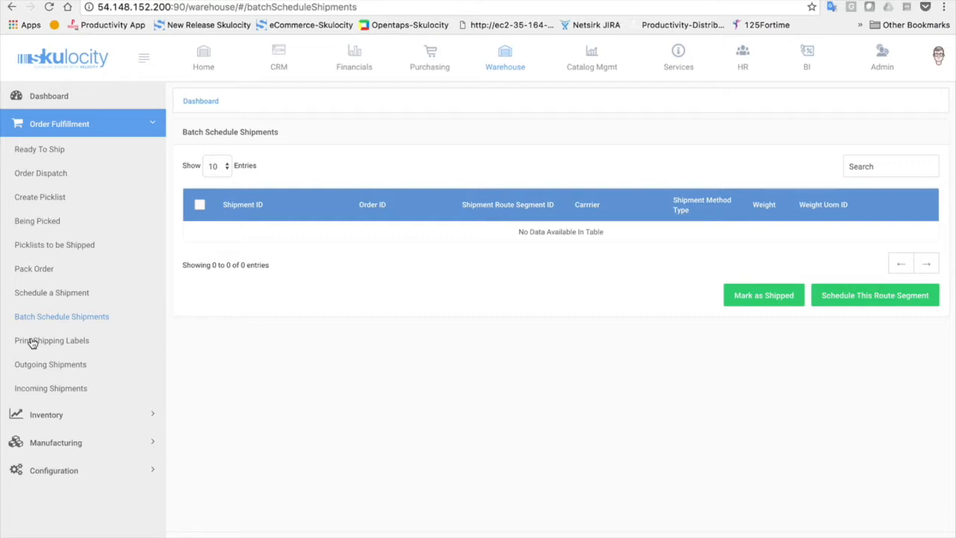
left_click(71, 349)
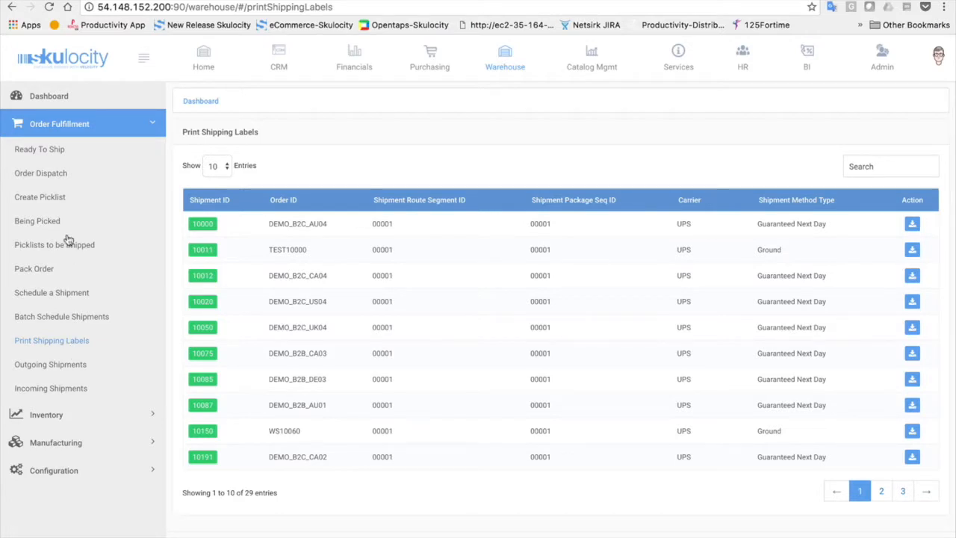
left_click(46, 196)
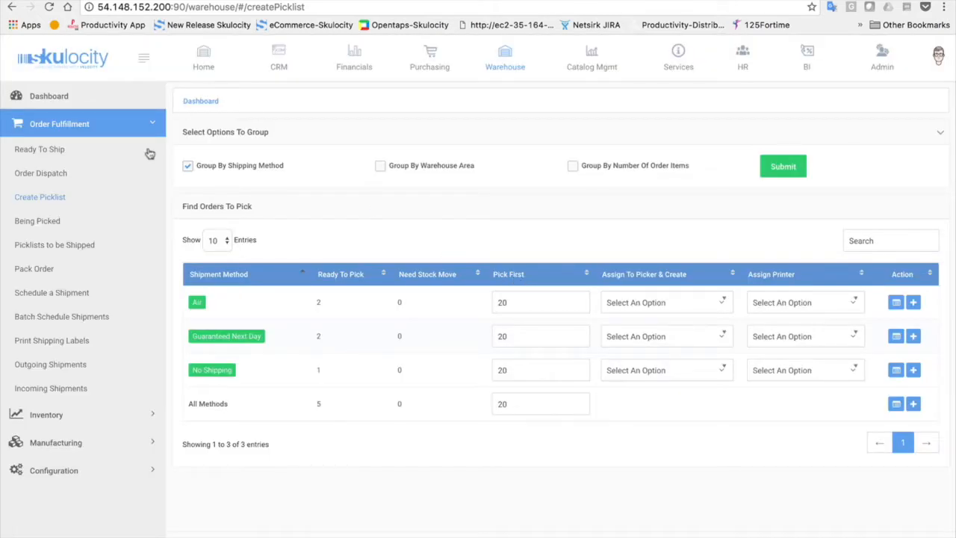
Preview the Guaranteed Next Day and then the Air orders ready to pick
left_click(227, 339)
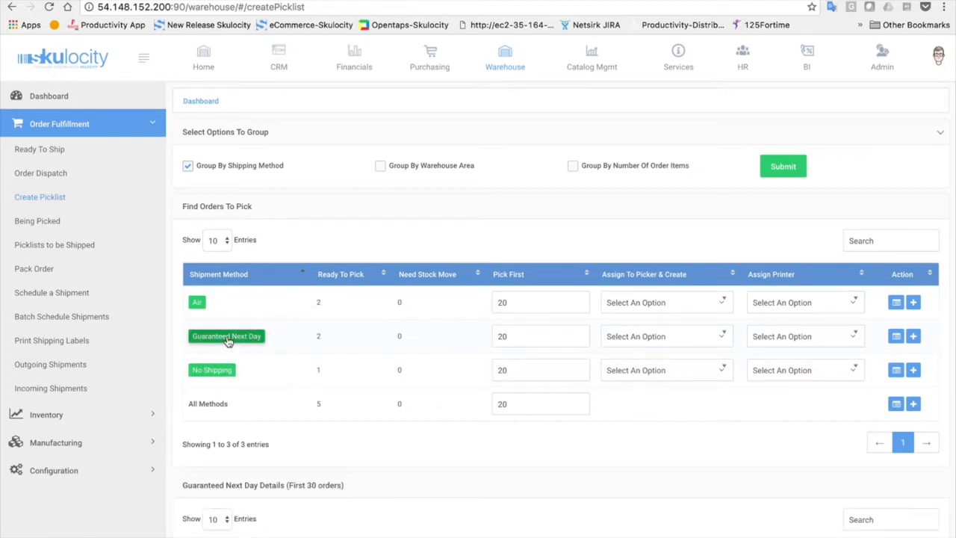
scroll(228, 340, "down", 5)
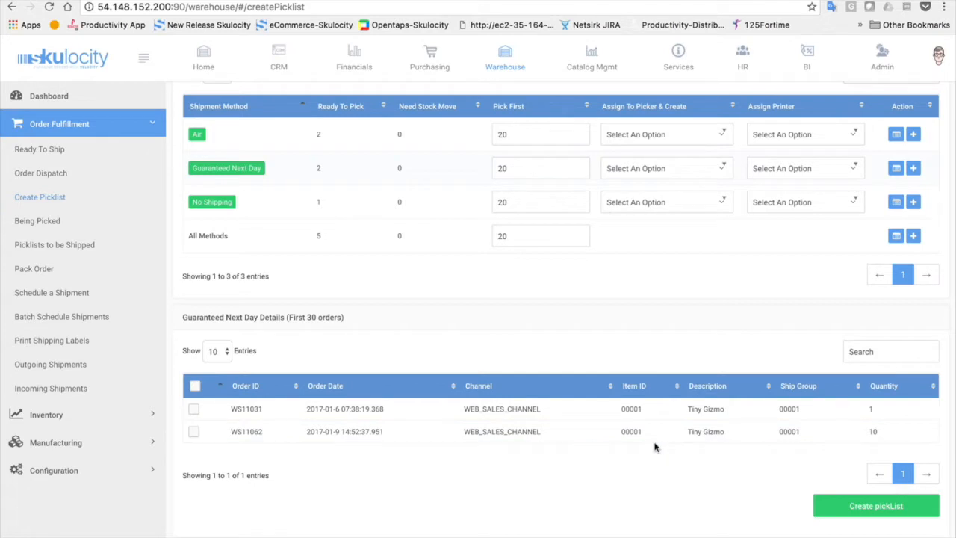
left_click(198, 136)
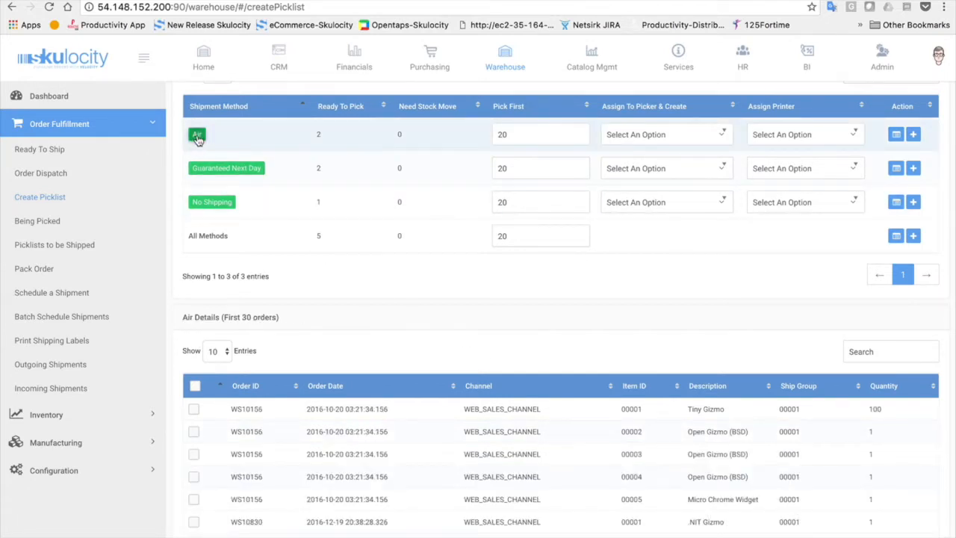
scroll(329, 466, "down", 2)
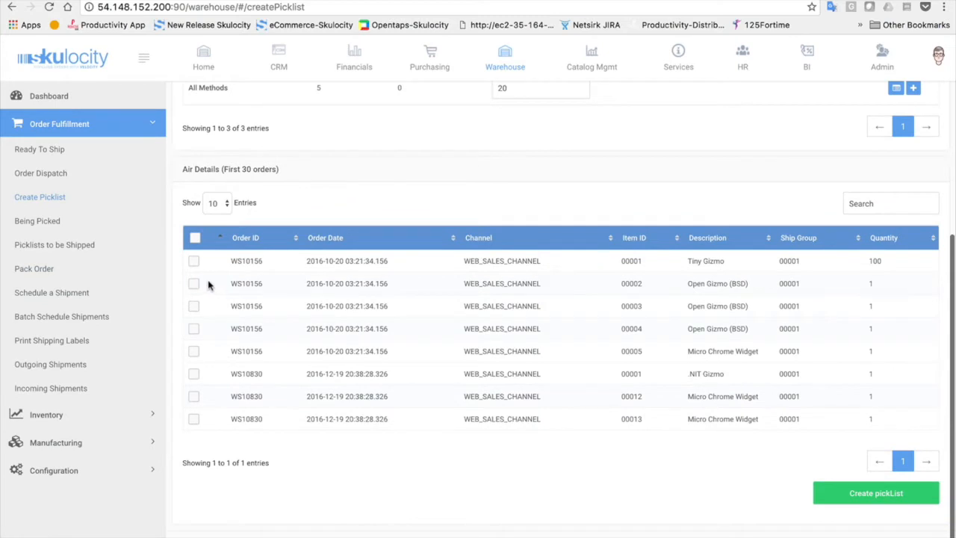
scroll(239, 415, "up", 3)
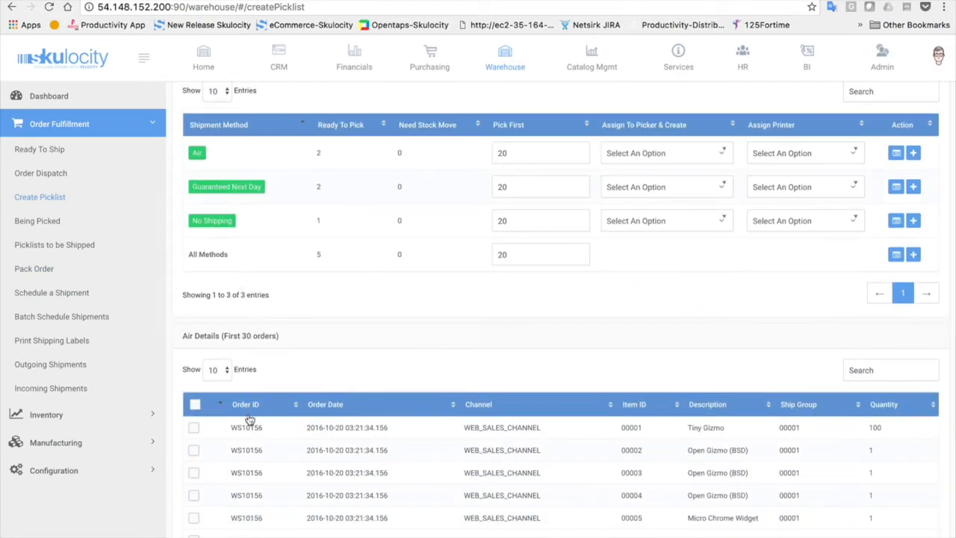
scroll(250, 420, "up", 3)
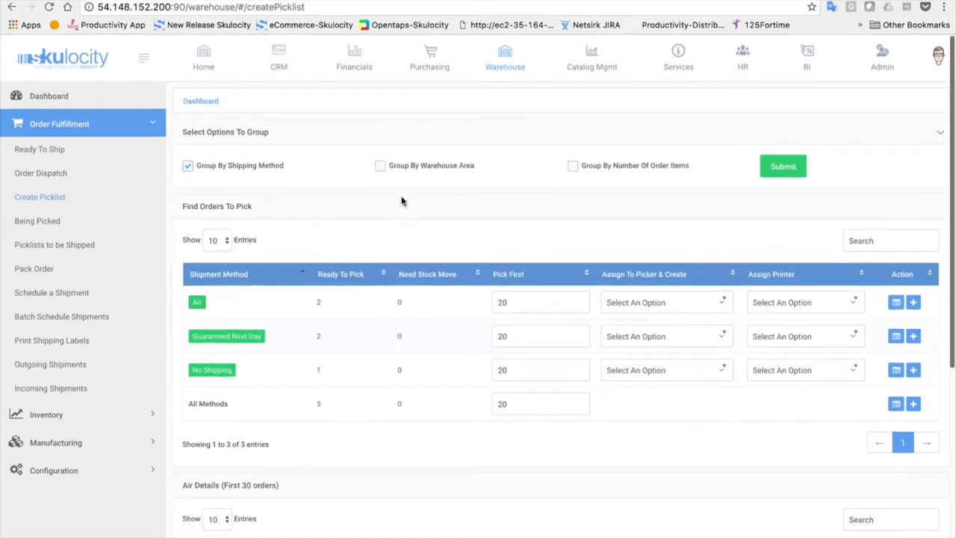
Regroup the orders to pick by warehouse area instead of shipping method
left_click(380, 166)
left_click(187, 166)
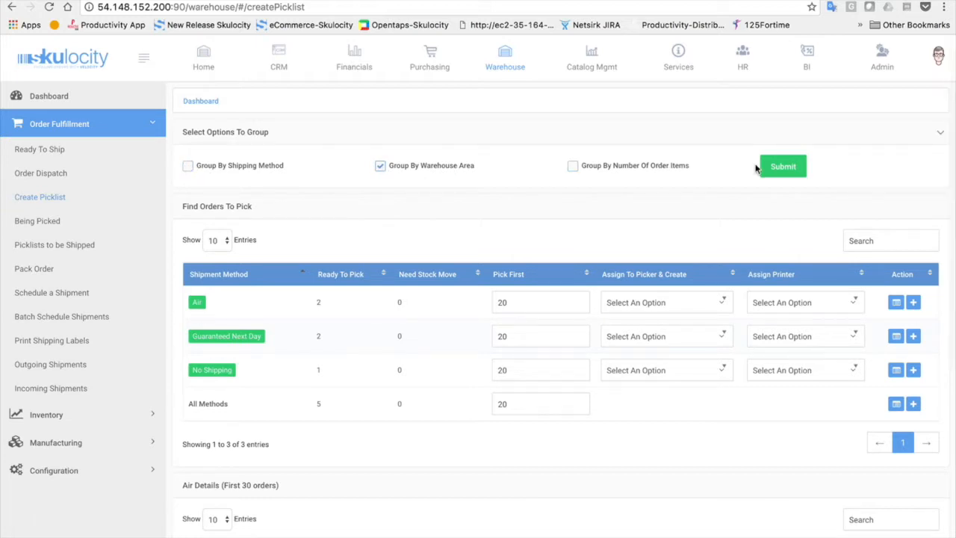
left_click(786, 167)
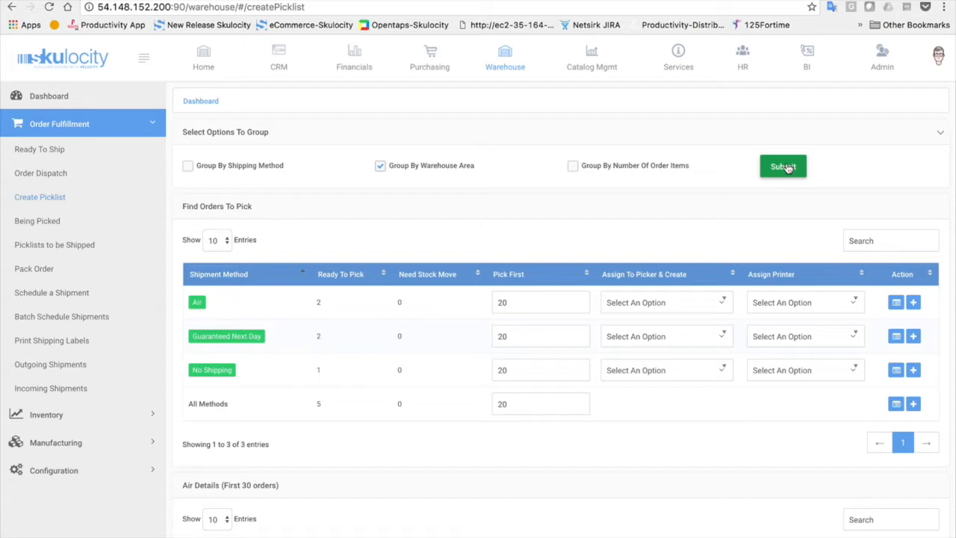
Restore grouping by shipping method only and list the Guaranteed Next Day orders
left_click(573, 165)
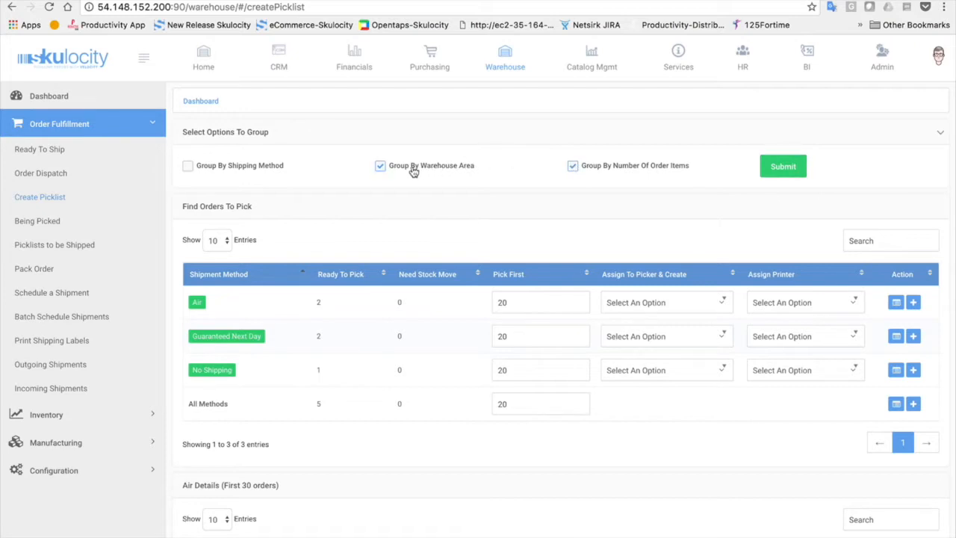
left_click(383, 169)
left_click(188, 166)
left_click(572, 166)
left_click(799, 164)
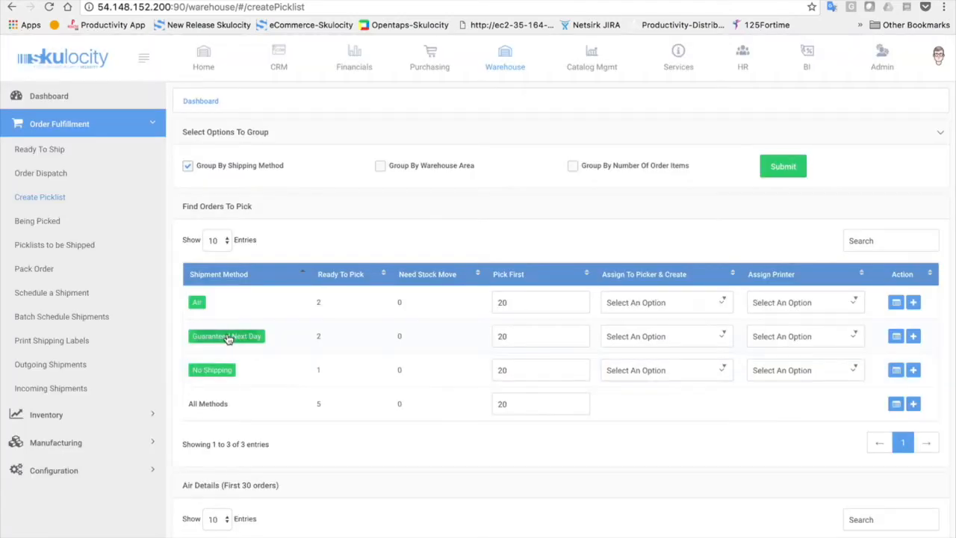
left_click(229, 338)
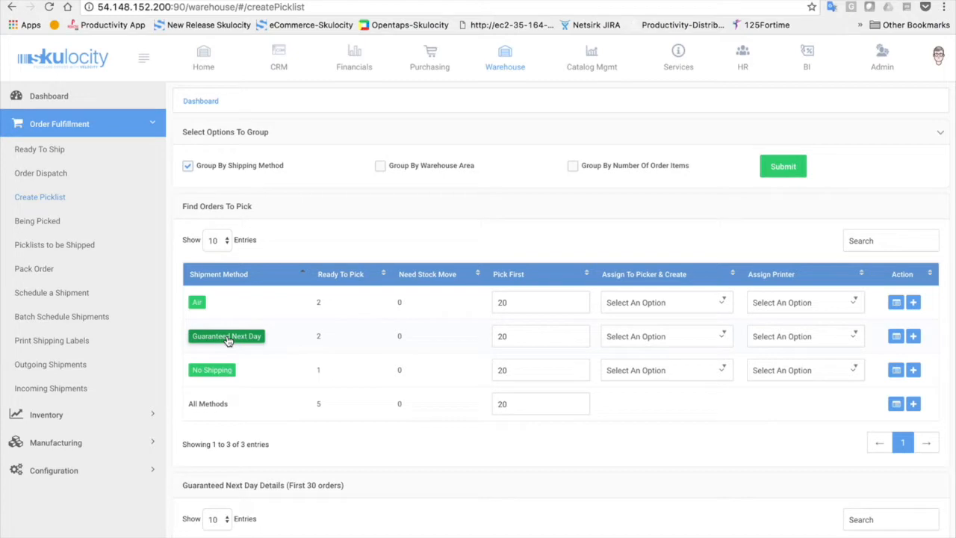
scroll(228, 340, "down", 5)
Select order WS11062 in the Guaranteed Next Day list and create a picklist from it
left_click(193, 427)
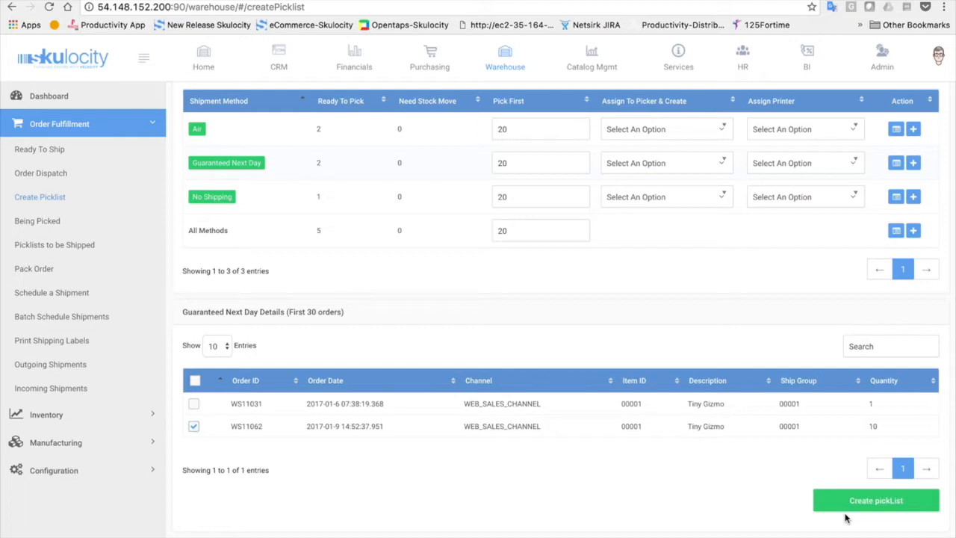
left_click(858, 505)
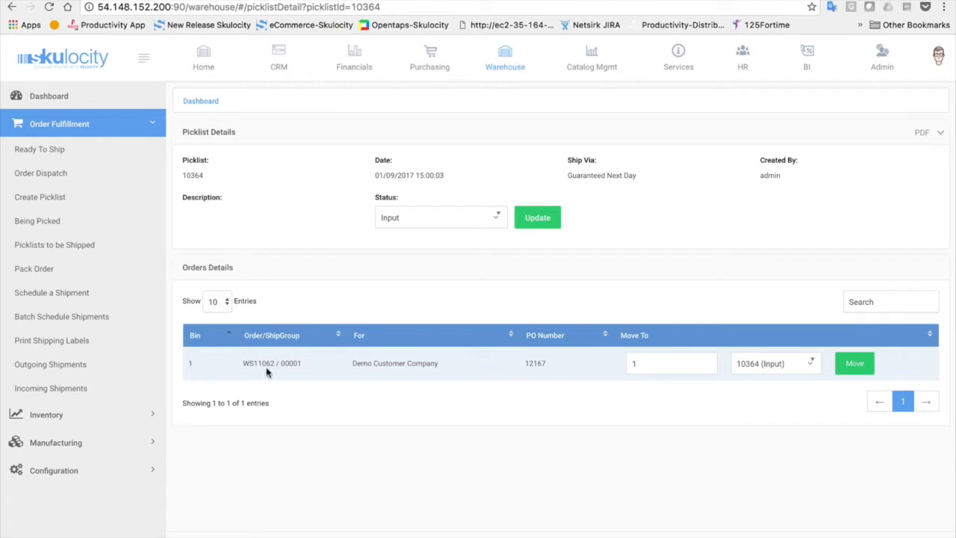
Generate picklist 10364 as a PDF, then return to the picklist's page
left_click(922, 133)
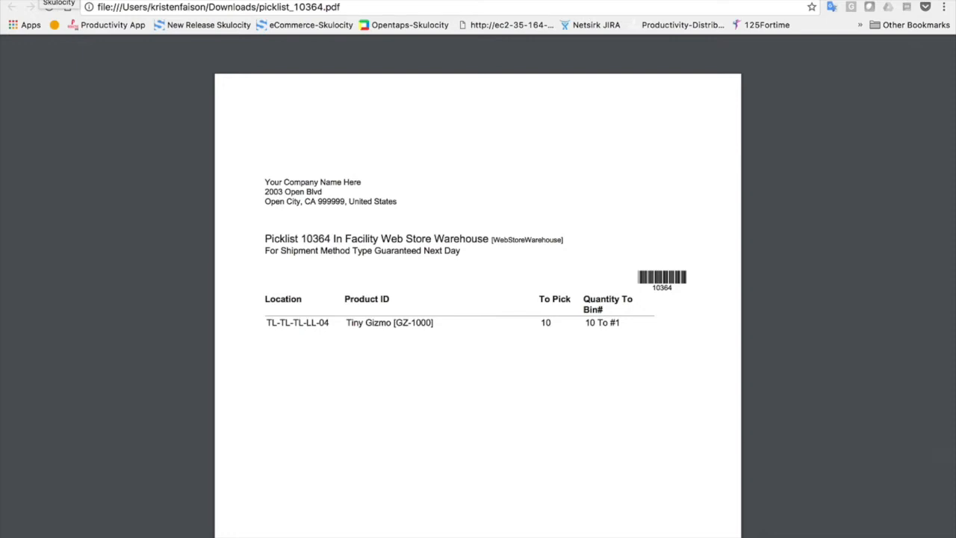
left_click(345, 2)
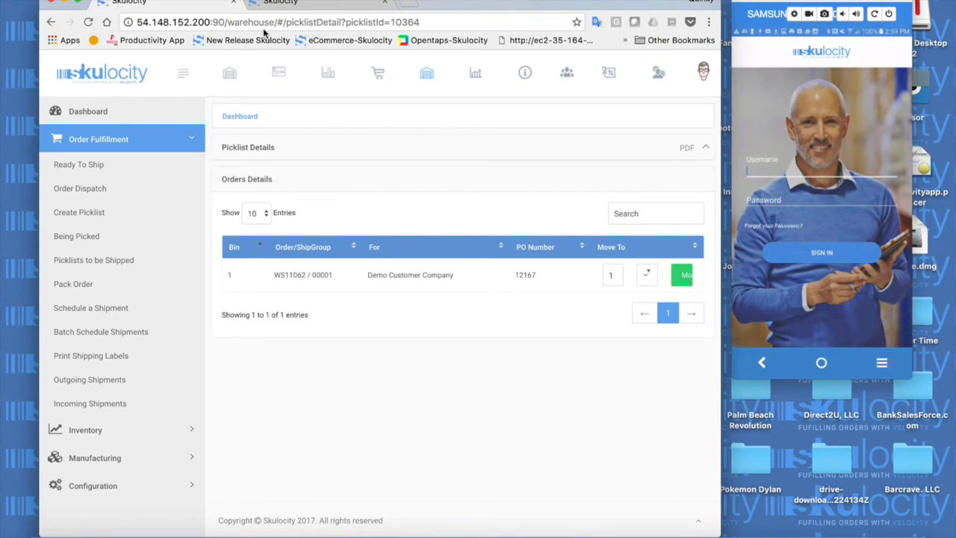
Enter the username and the account password on the mobile sign-in screen and submit
type("adm")
type("n")
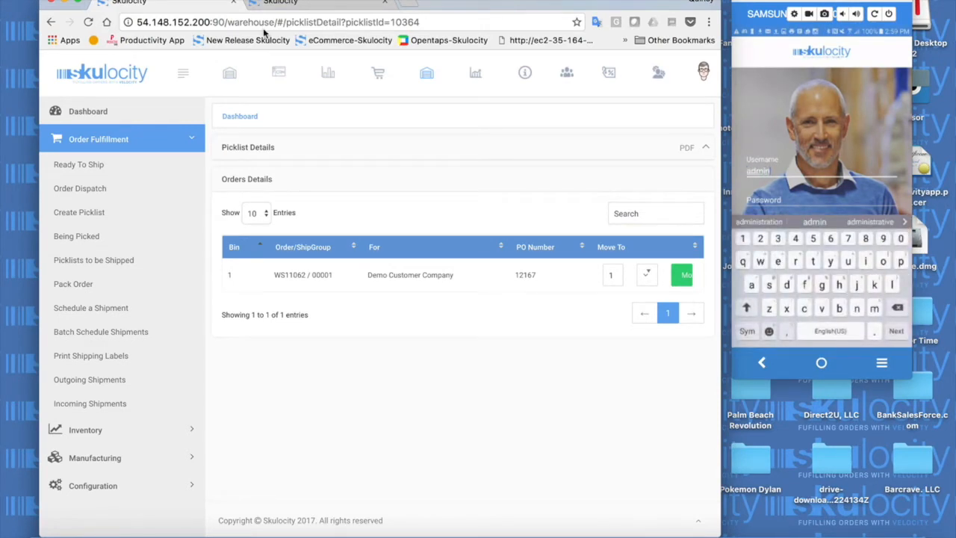
key("Tab")
type("opentaps")
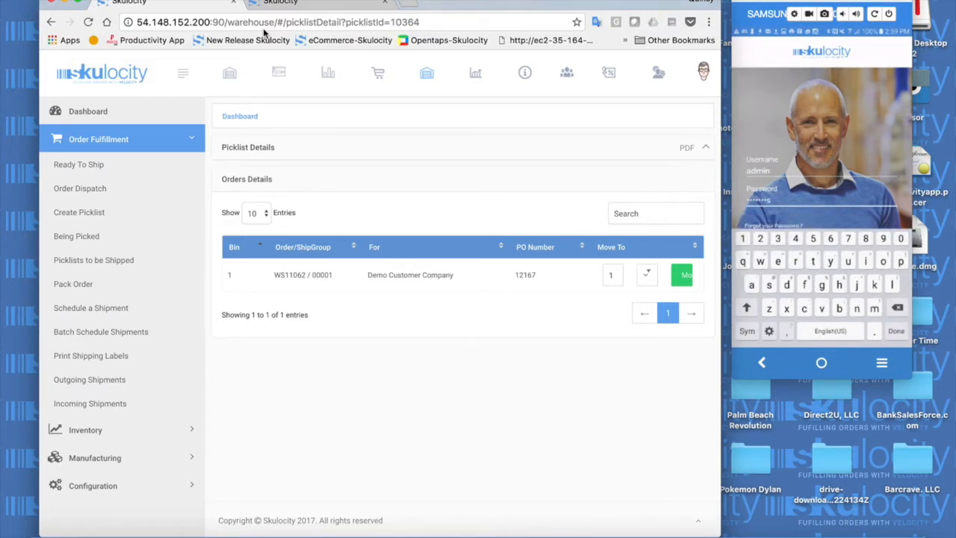
key("Return")
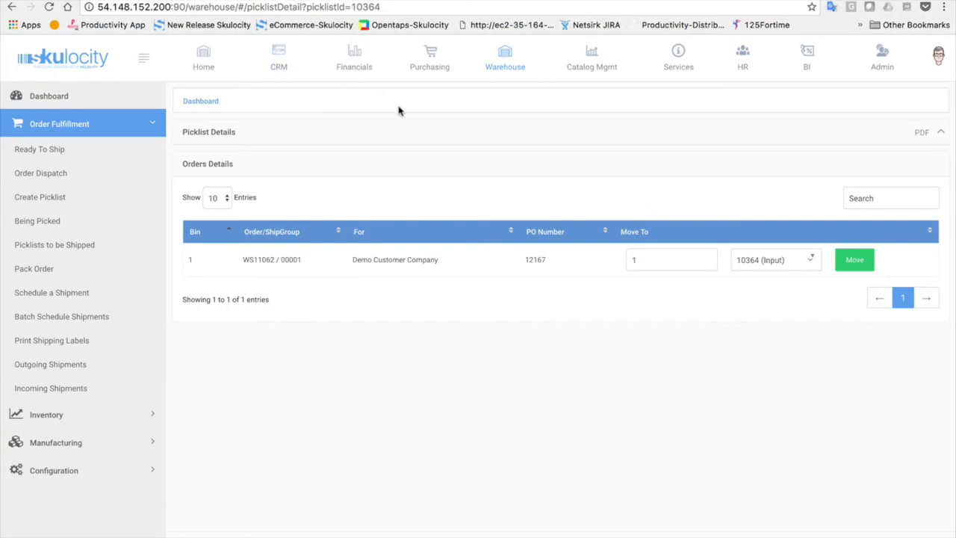
Set picklist 10364's status to Picked (Pick) in Picklist Details and update it
left_click(388, 135)
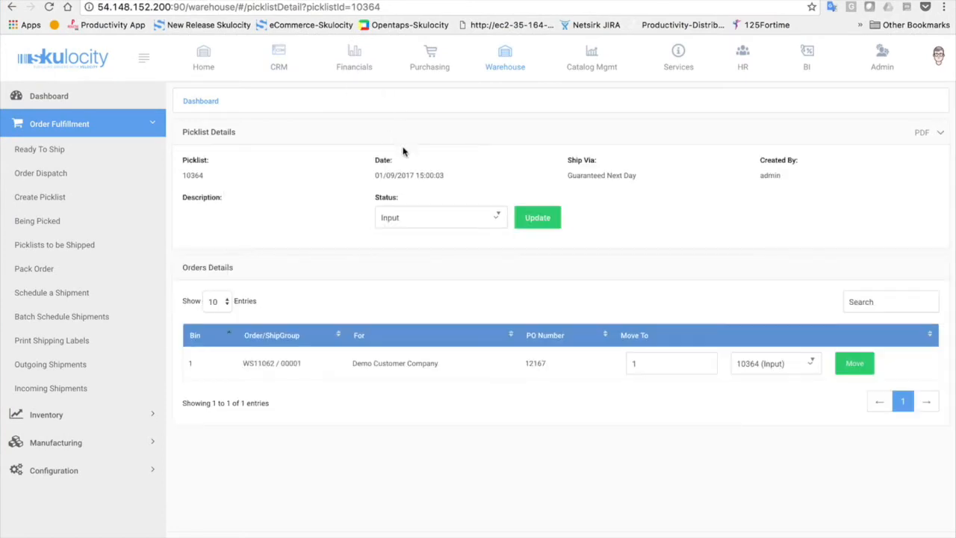
left_click(465, 221)
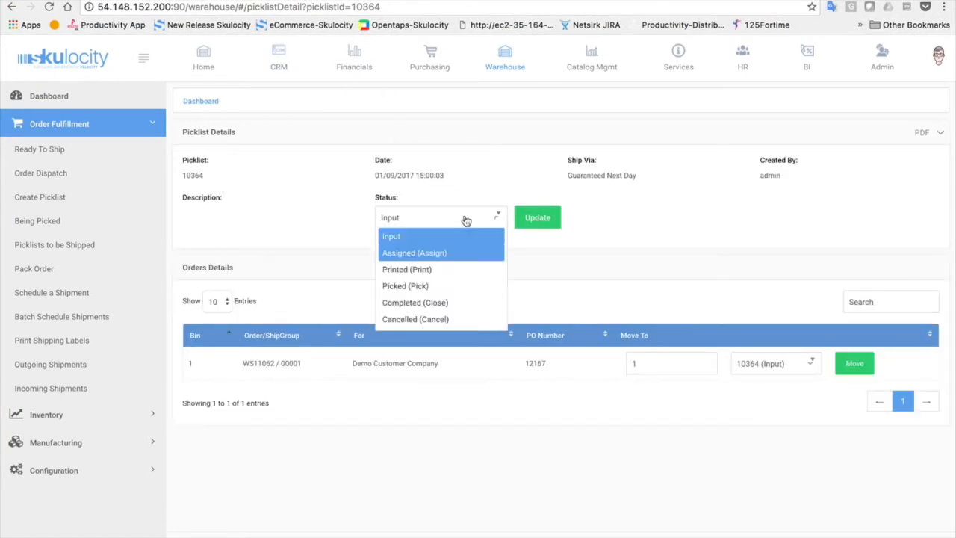
left_click(425, 287)
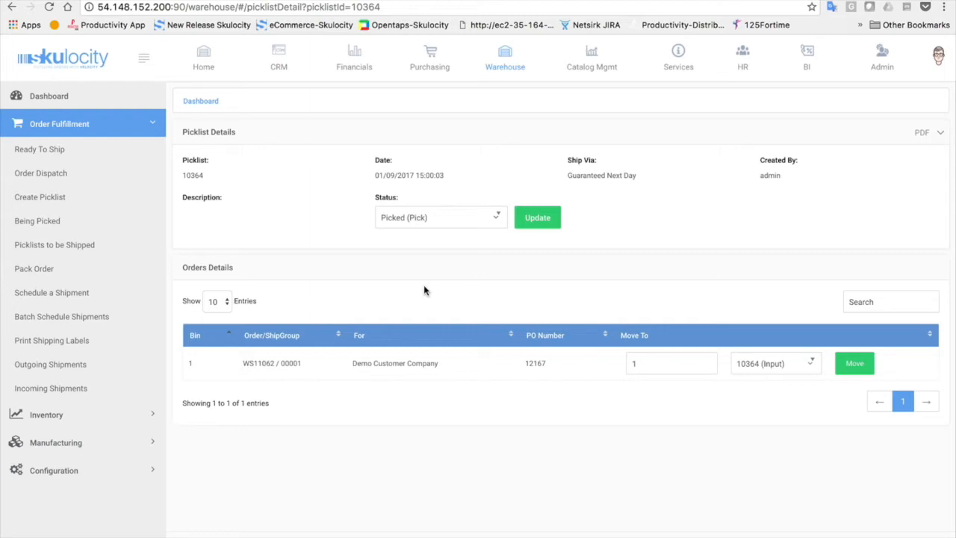
left_click(533, 226)
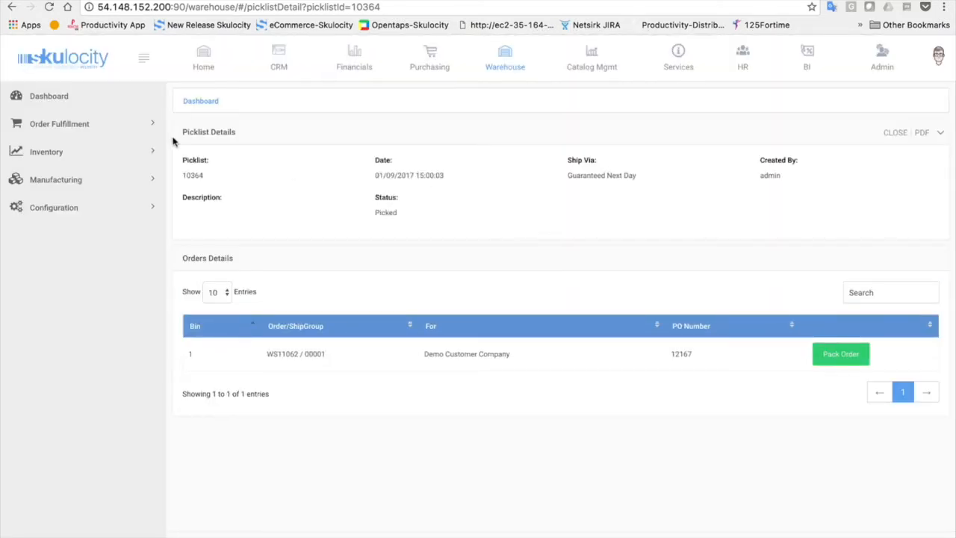
Search Picklists to be Shipped for 10364 and open that picklist
left_click(131, 130)
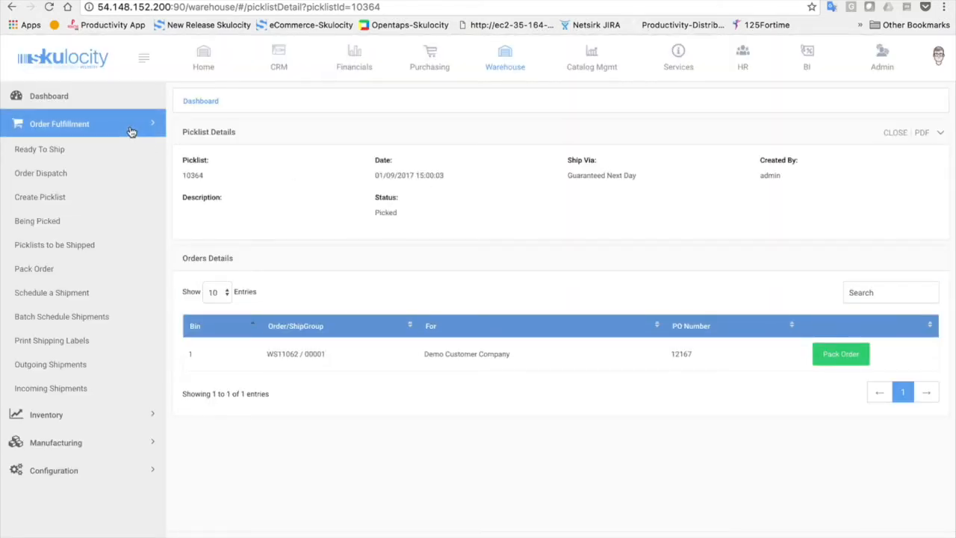
left_click(41, 251)
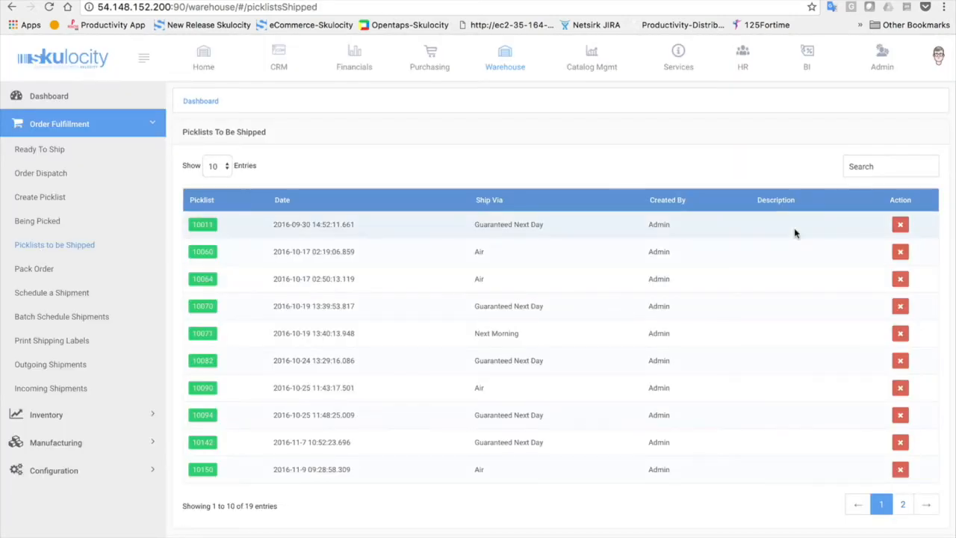
left_click(880, 167)
type("10364")
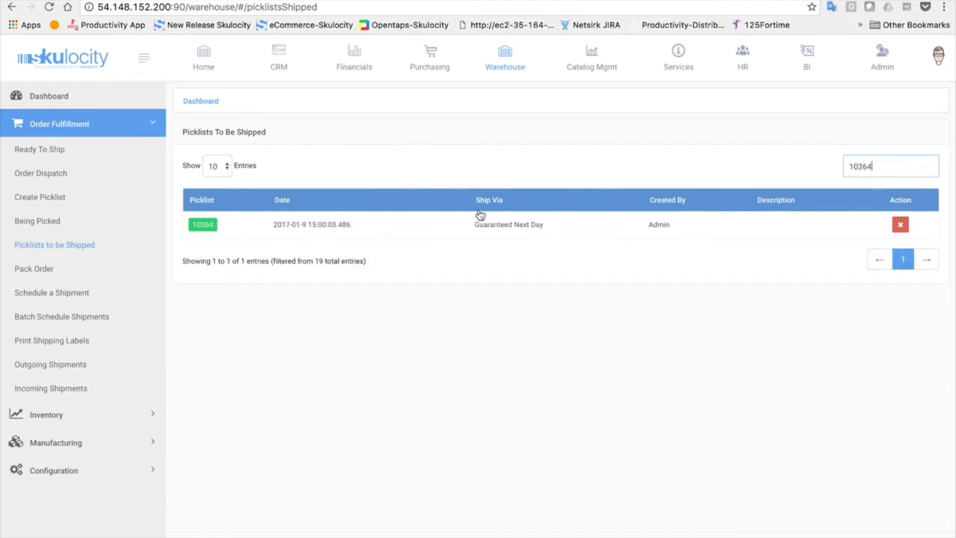
left_click(201, 225)
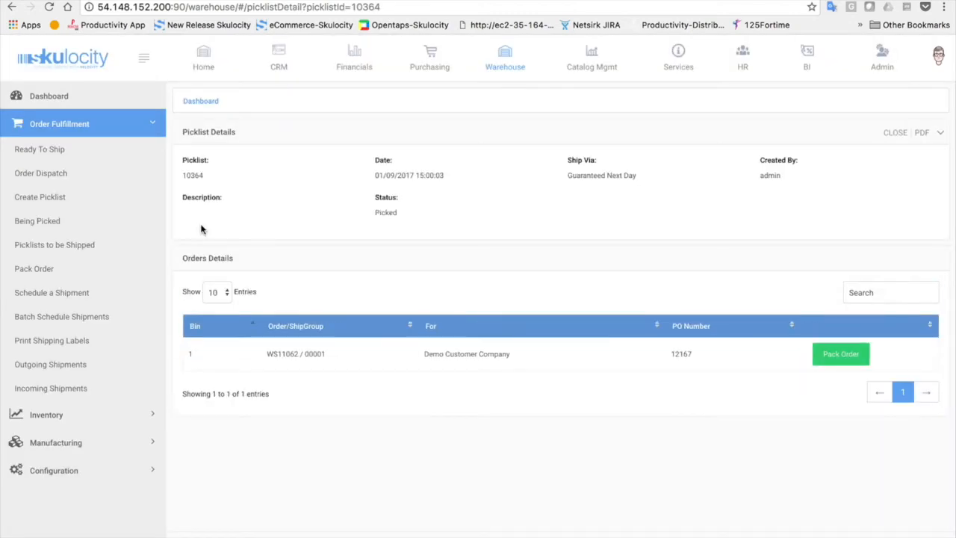
Pack order WS11062 with Qty To Pack 10 into Package 1
left_click(843, 357)
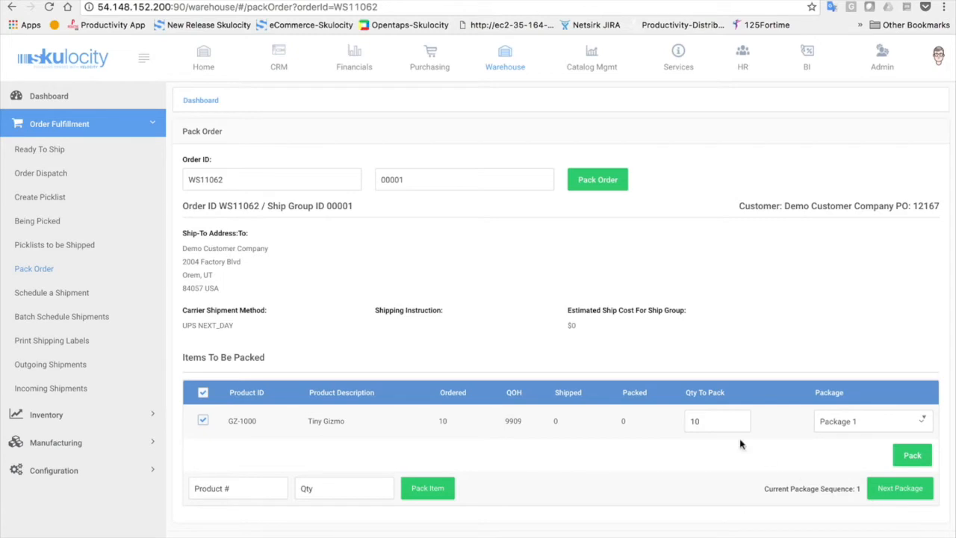
double_click(722, 427)
type("3")
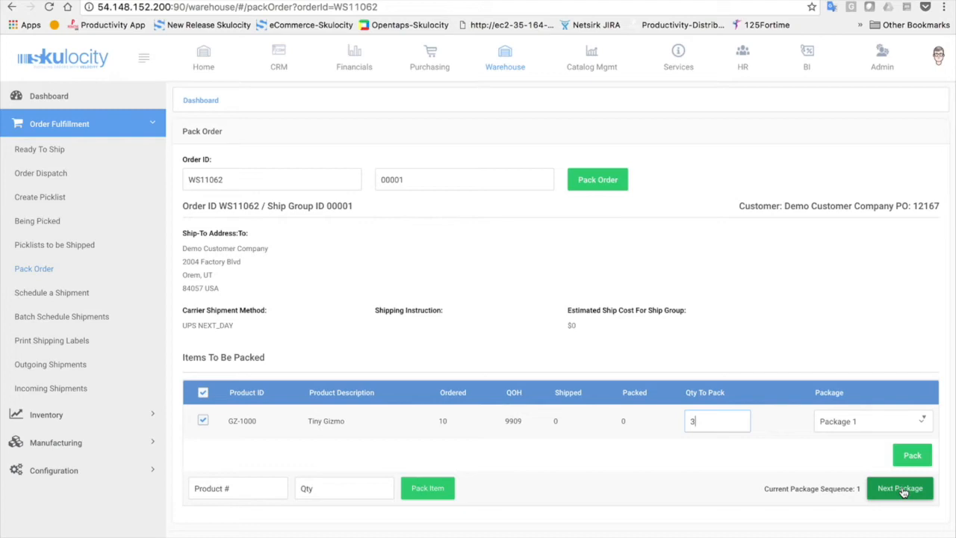
double_click(711, 420)
type("10")
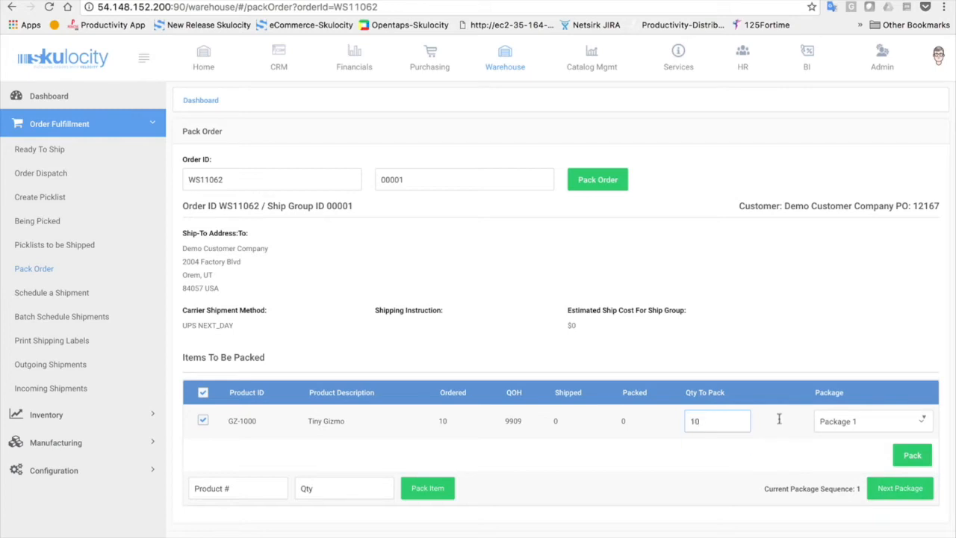
left_click(917, 461)
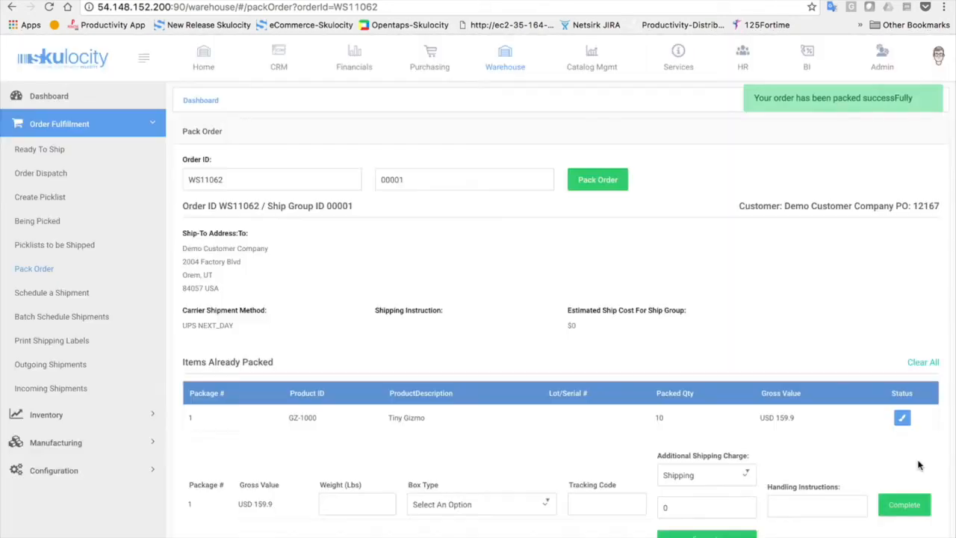
Enter a 10 lb weight and choose the UPS 10KG Box box type for package 1
scroll(918, 464, "down", 2)
left_click(347, 447)
type("10")
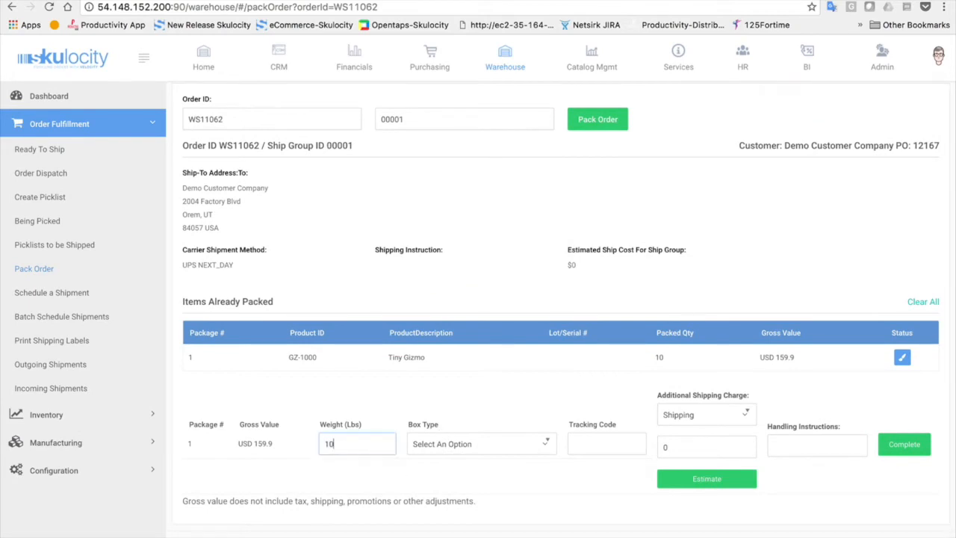
left_click(450, 446)
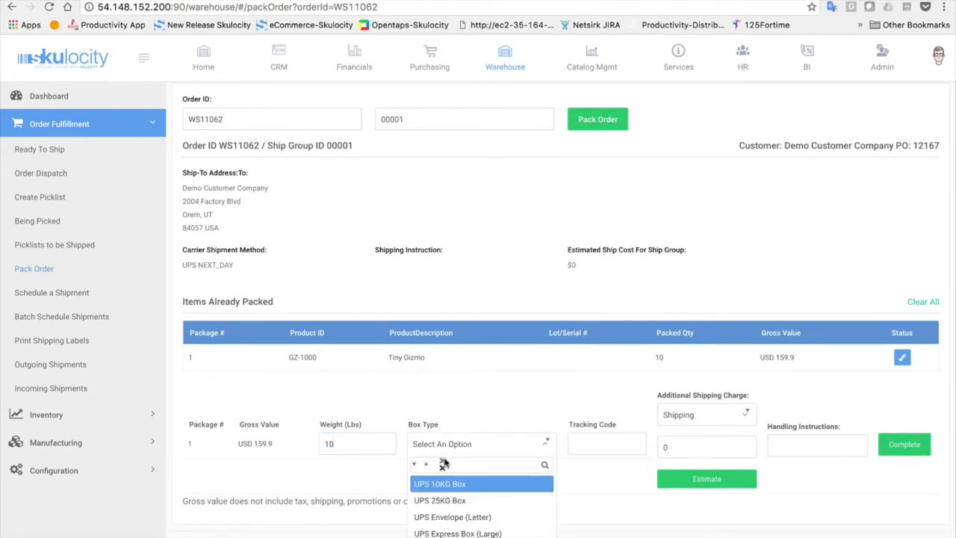
left_click(427, 486)
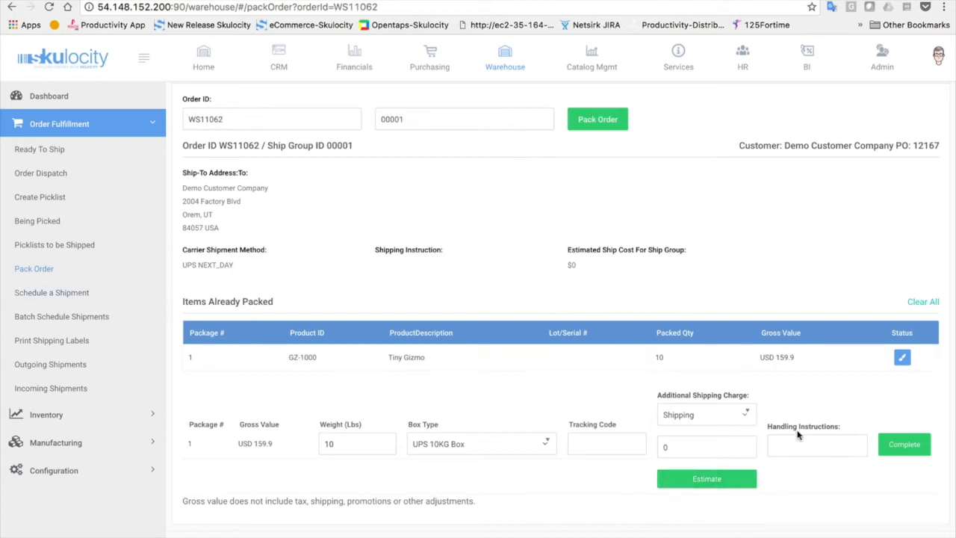
Complete packing order WS11062 and download the bar code PDF for shipment 10831
left_click(905, 445)
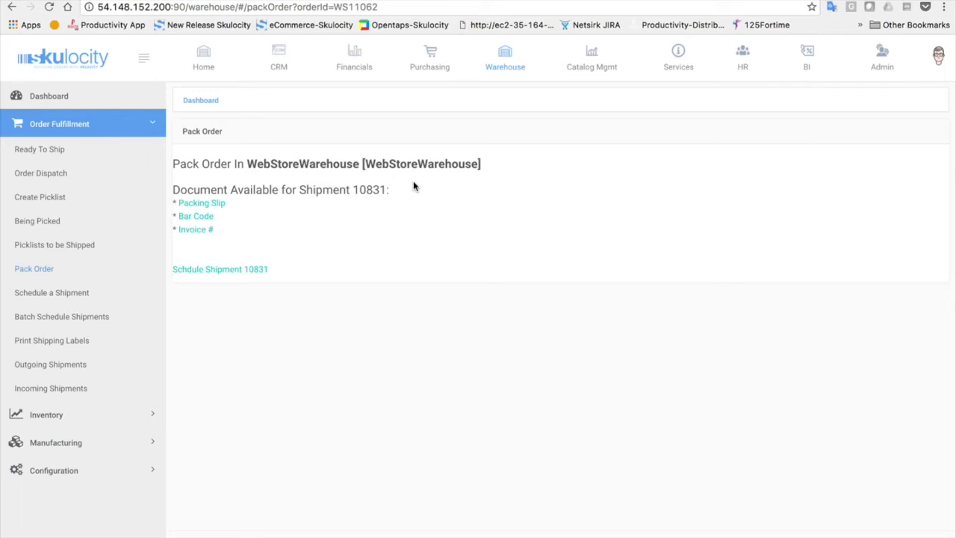
left_click(184, 216)
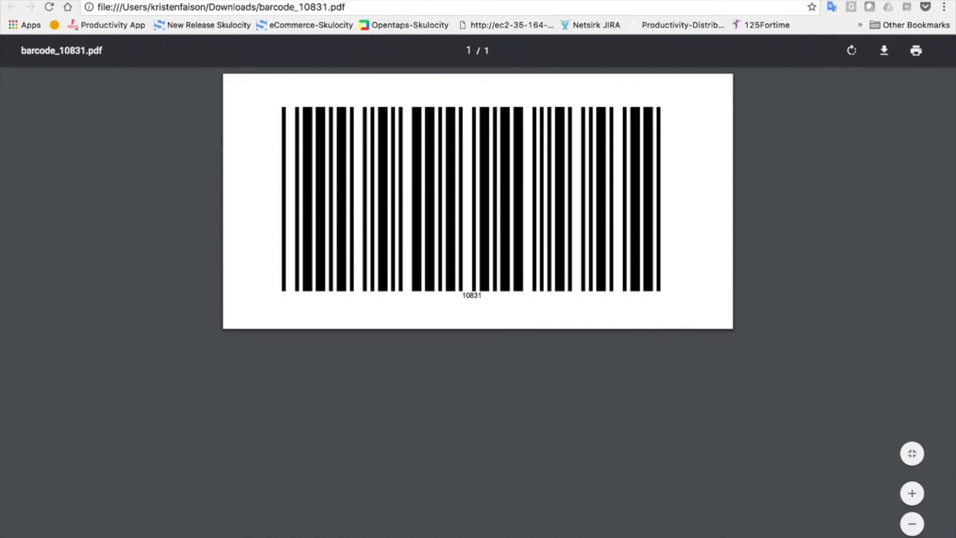
Close the barcode_10831.pdf tab to return to the Pack Order page
key("super+w")
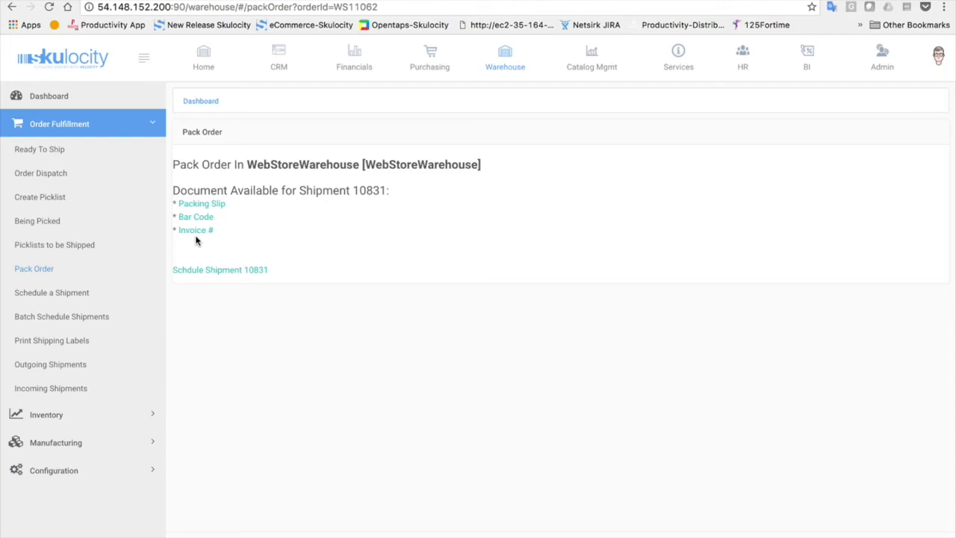
Schedule shipment 10831 to generate its UPS Next Day Air label, then close the label window
left_click(26, 296)
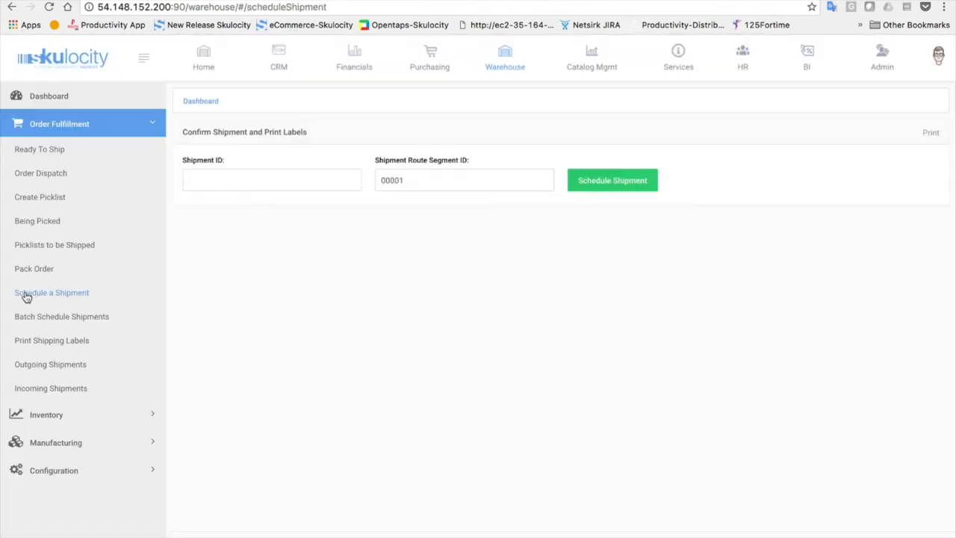
left_click(243, 184)
type("10831")
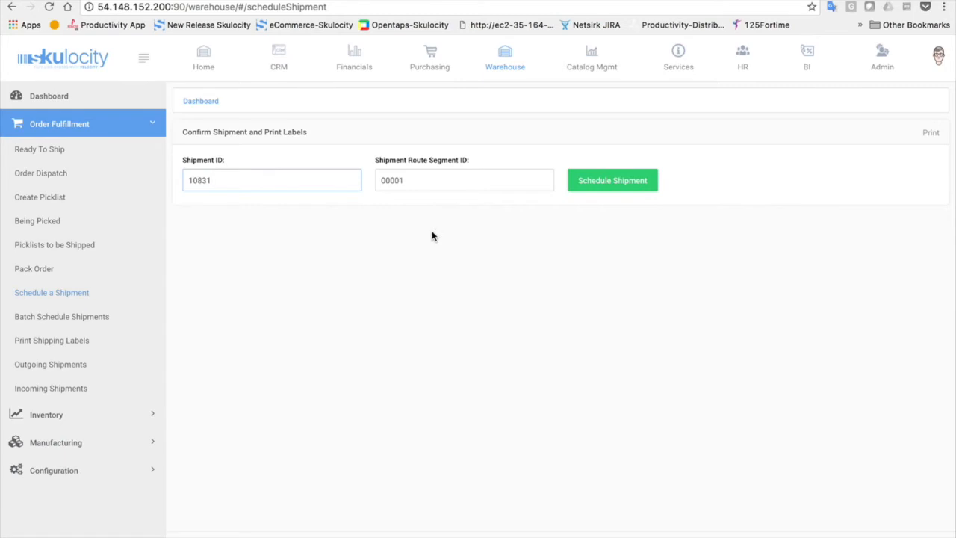
left_click(614, 184)
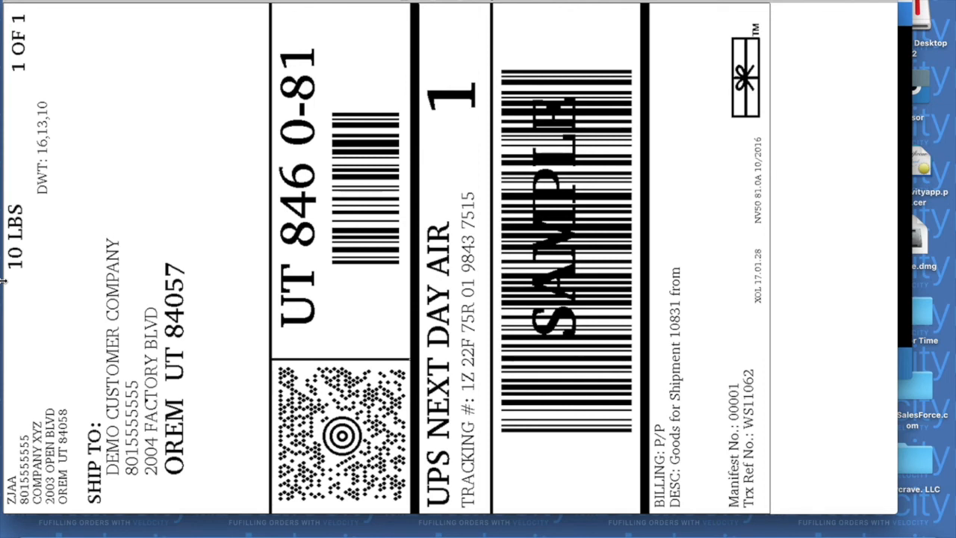
left_click(14, 1)
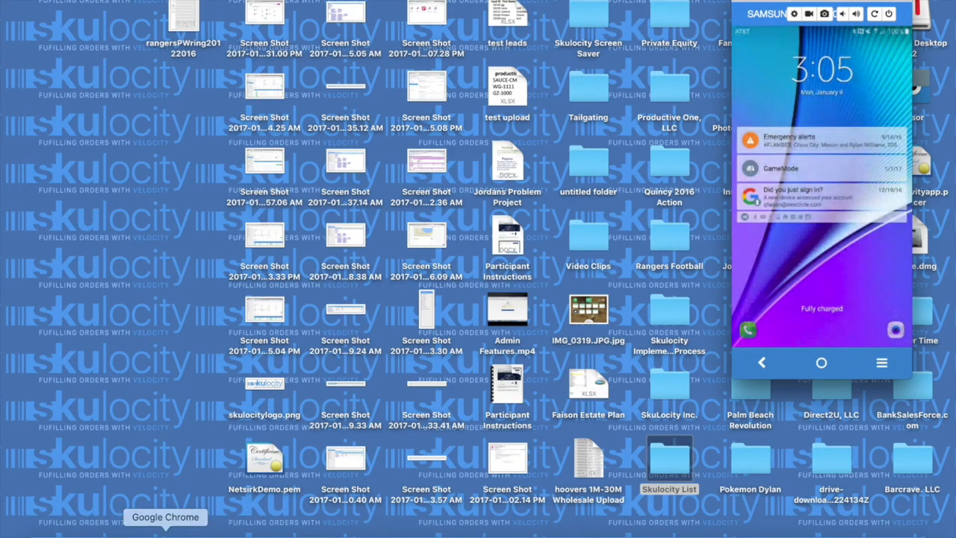
left_click(166, 531)
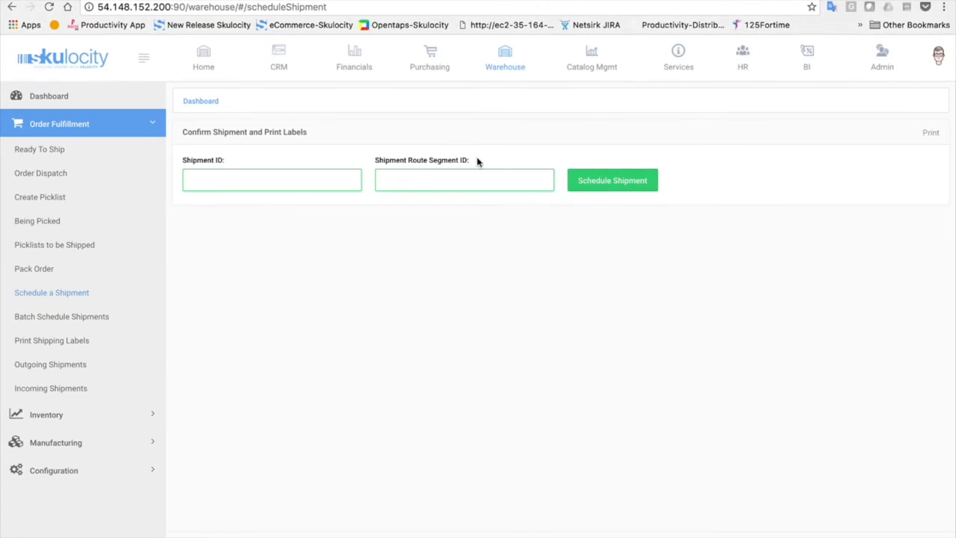
Go to Financials > Receivables > Invoices > Find Sales Invoices
left_click(360, 62)
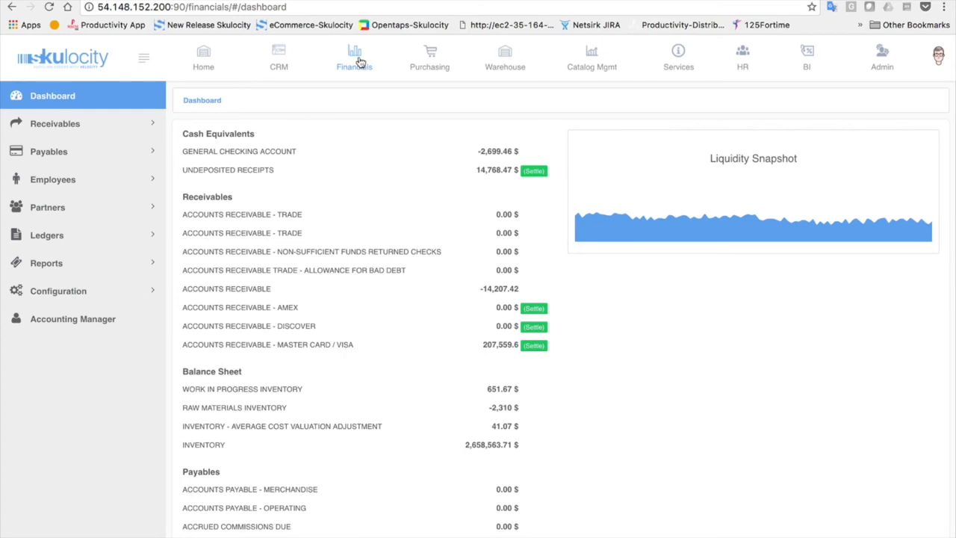
left_click(86, 124)
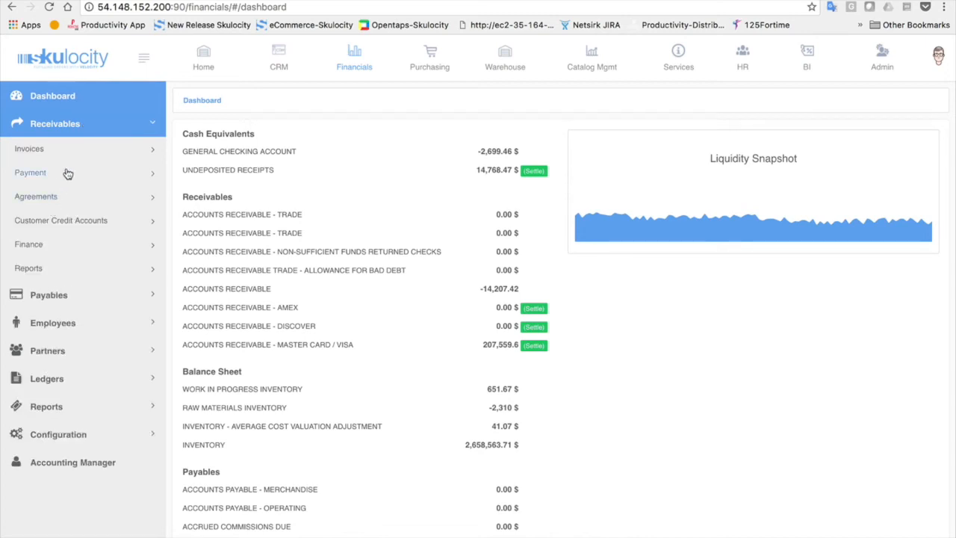
left_click(85, 155)
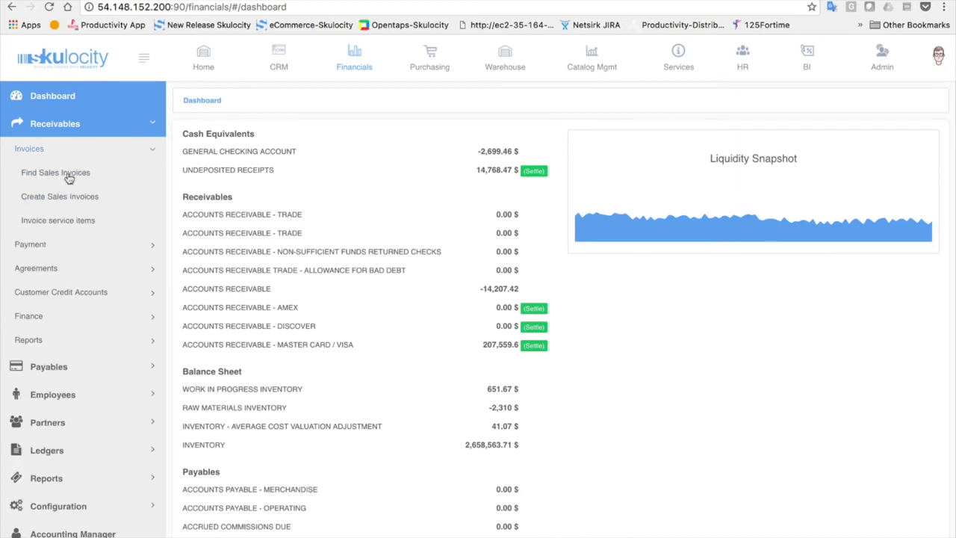
left_click(69, 177)
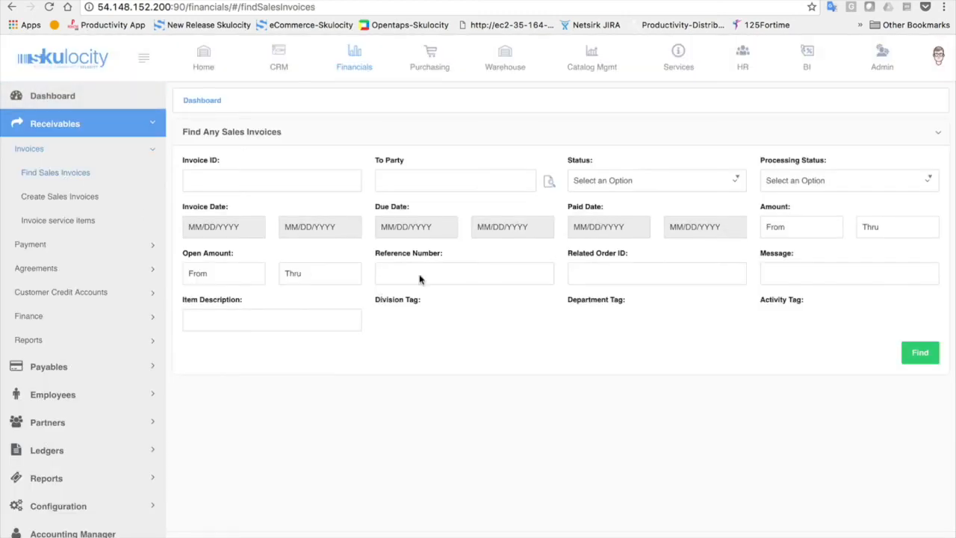
Search invoices by Related Order ID WS11062 and open invoice 10751
left_click(612, 268)
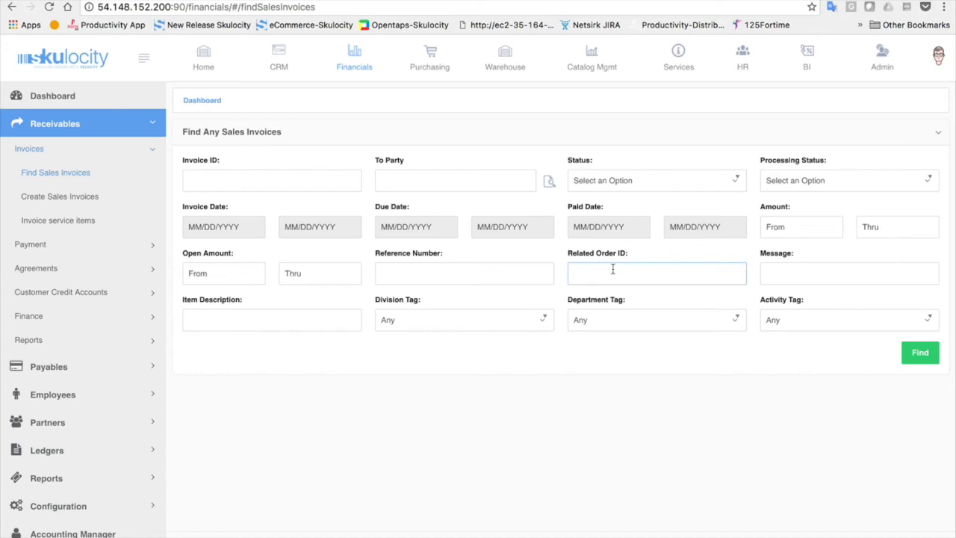
type("WS")
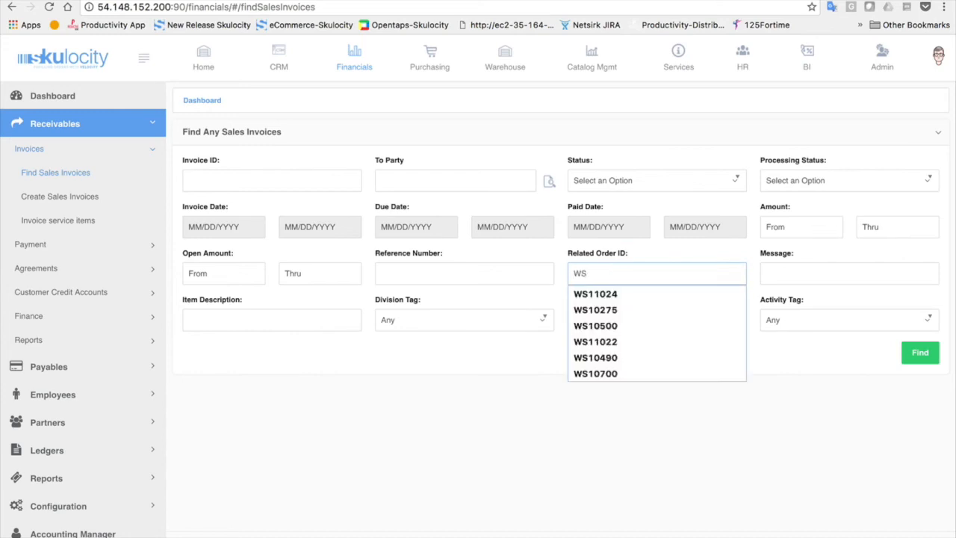
type("11062")
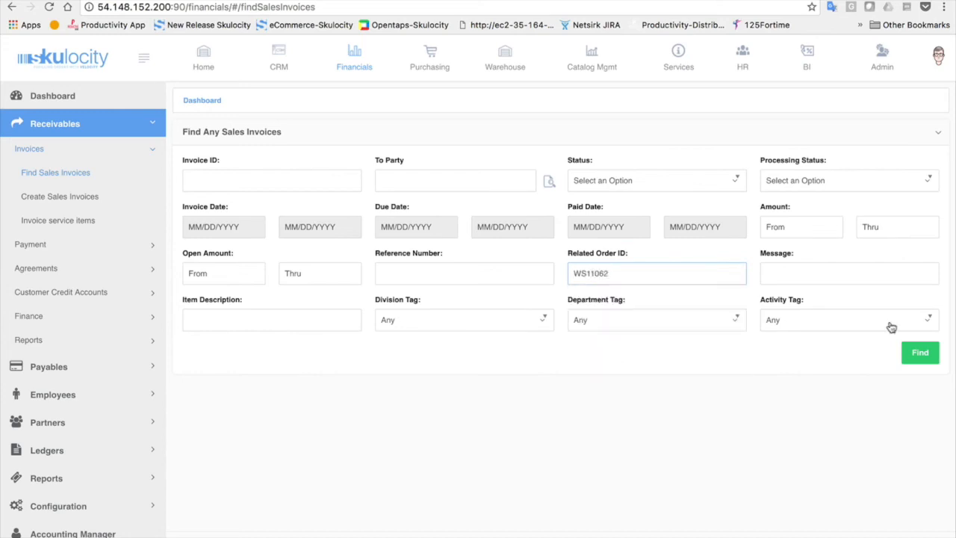
left_click(918, 352)
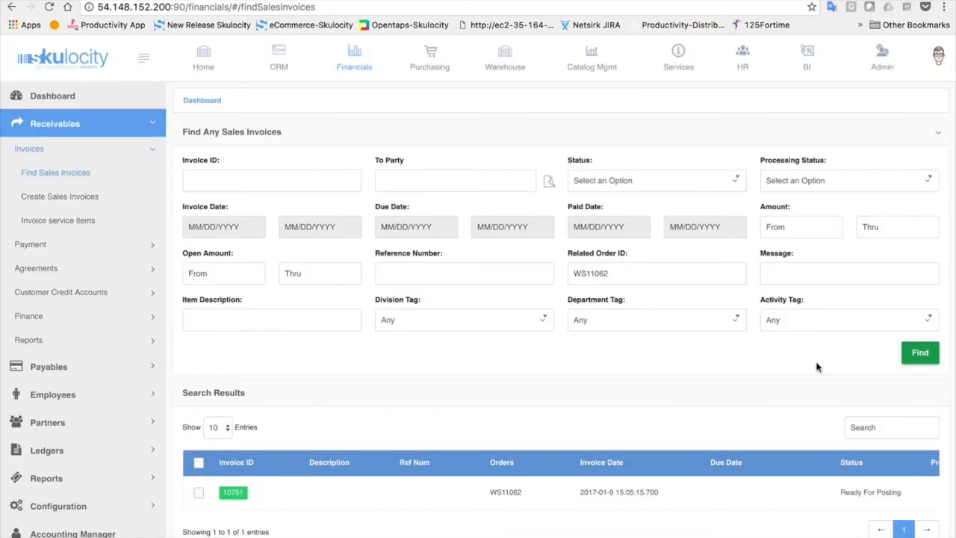
scroll(542, 463, "down", 1)
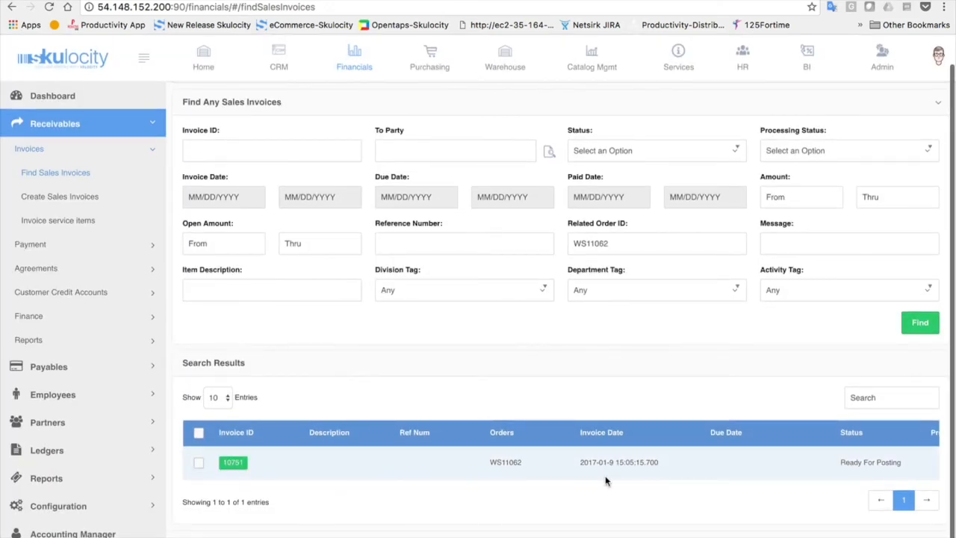
scroll(889, 459, "right", 3)
scroll(887, 458, "right", 3)
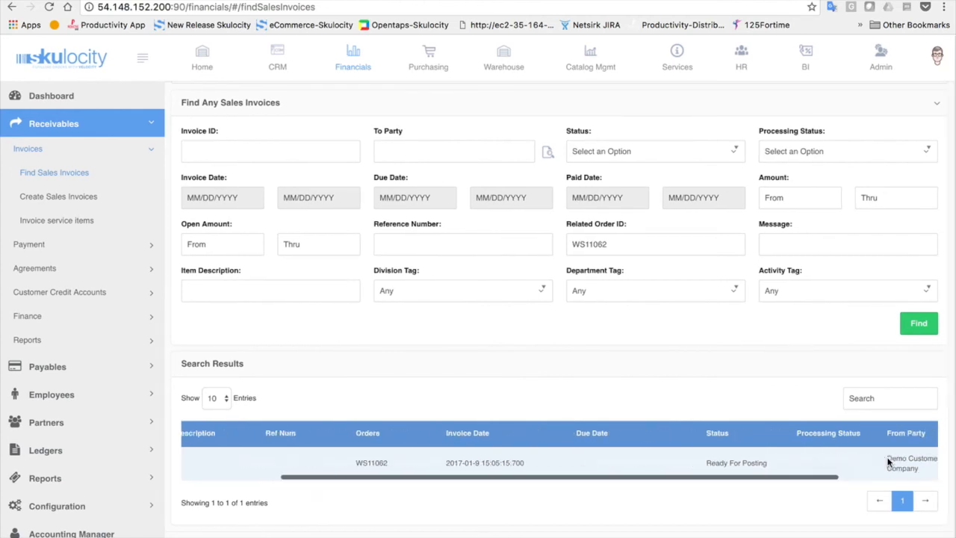
scroll(888, 461, "left", 6)
left_click(233, 463)
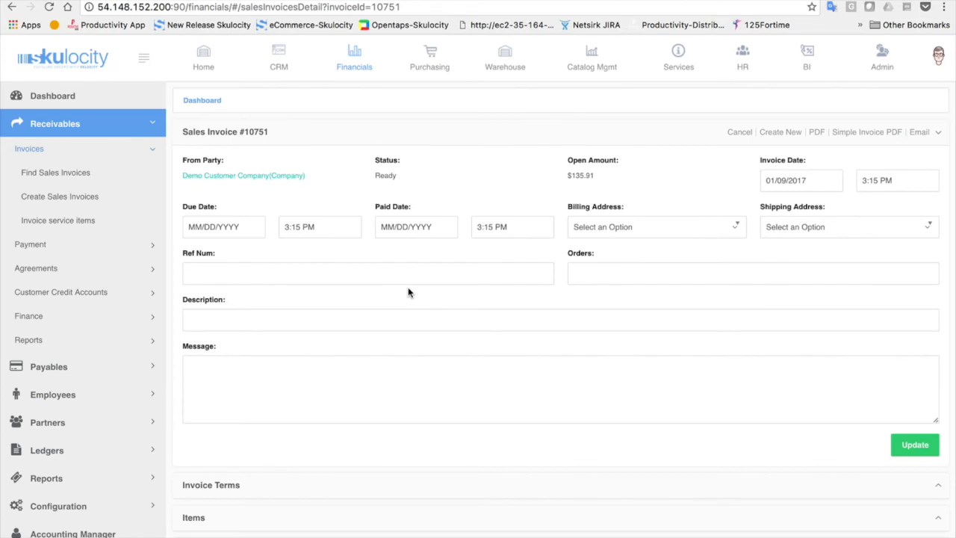
Expand the Items section of invoice 10751 to check the Tiny Gizmo, -8 and -15.99 lines
scroll(407, 292, "down", 3)
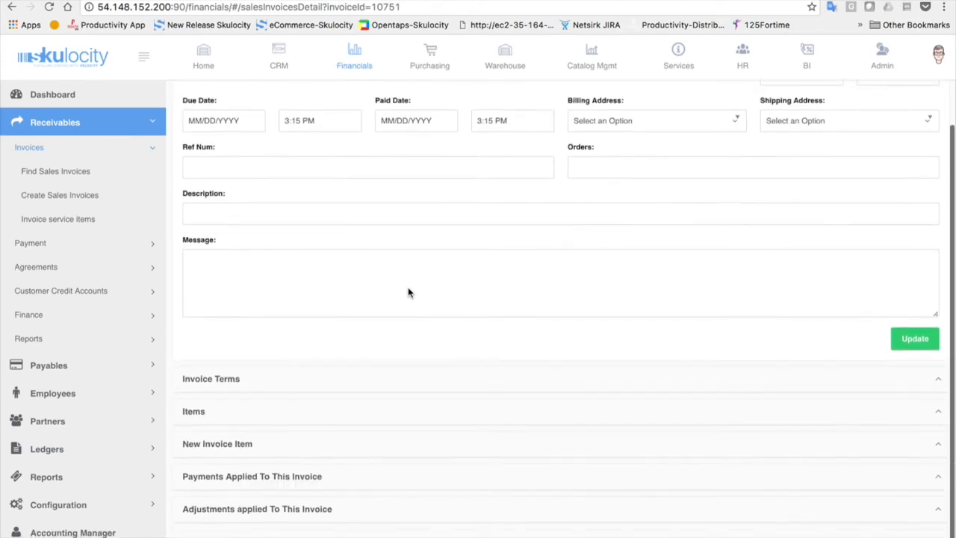
left_click(327, 416)
scroll(327, 416, "down", 5)
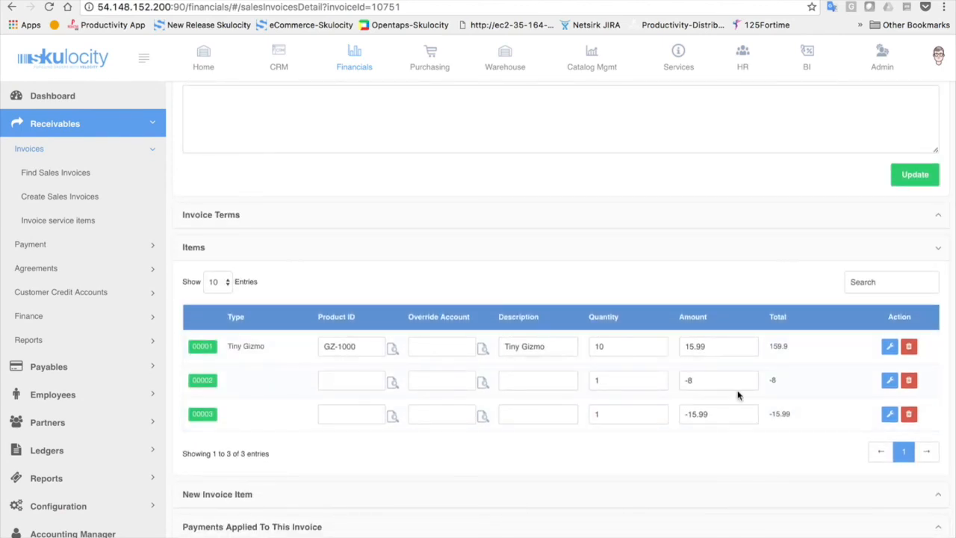
scroll(737, 395, "down", 1)
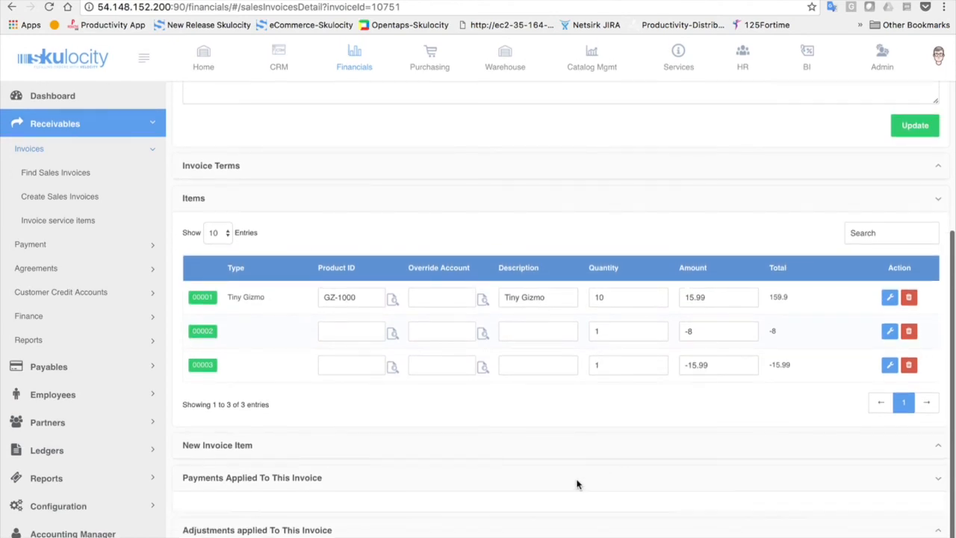
scroll(576, 484, "down", 1)
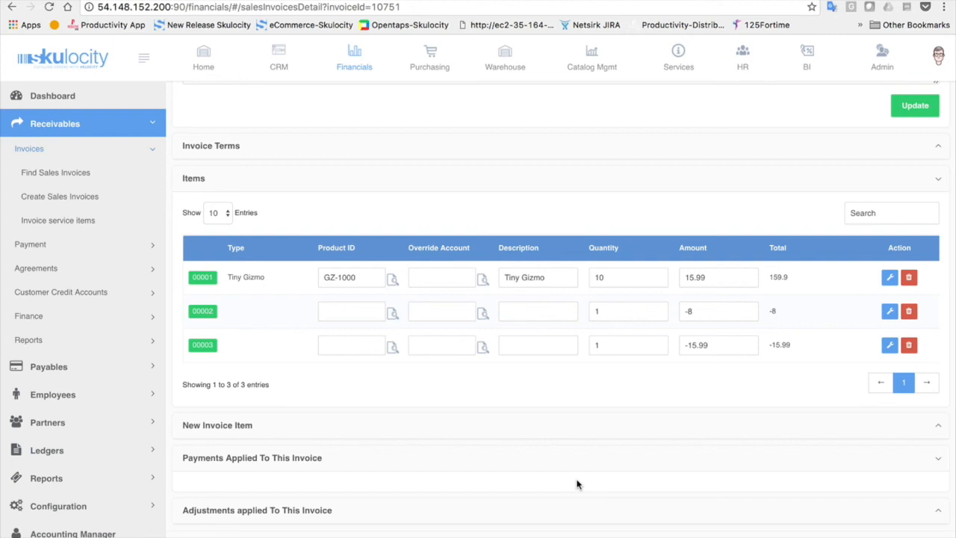
scroll(577, 484, "up", 5)
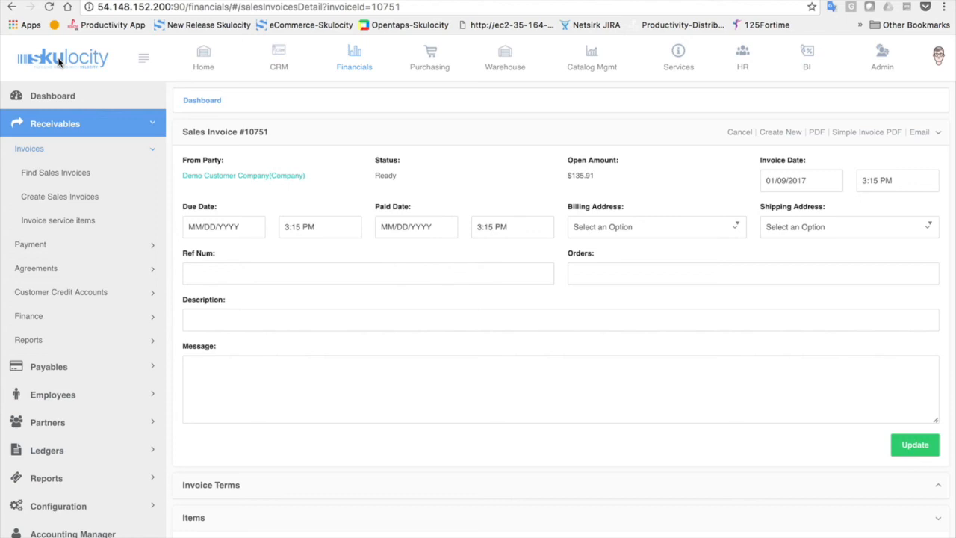
mouse_move(82, 1)
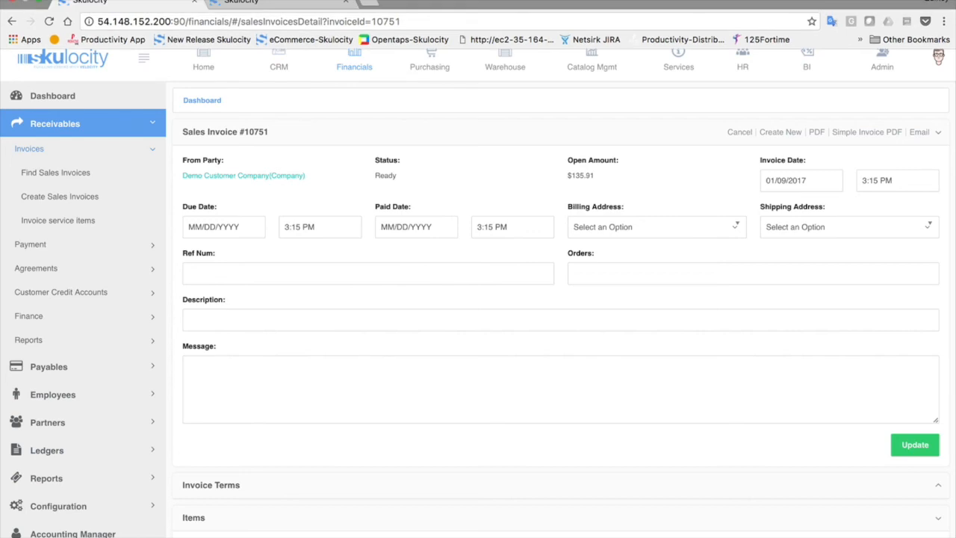
left_click(491, 1)
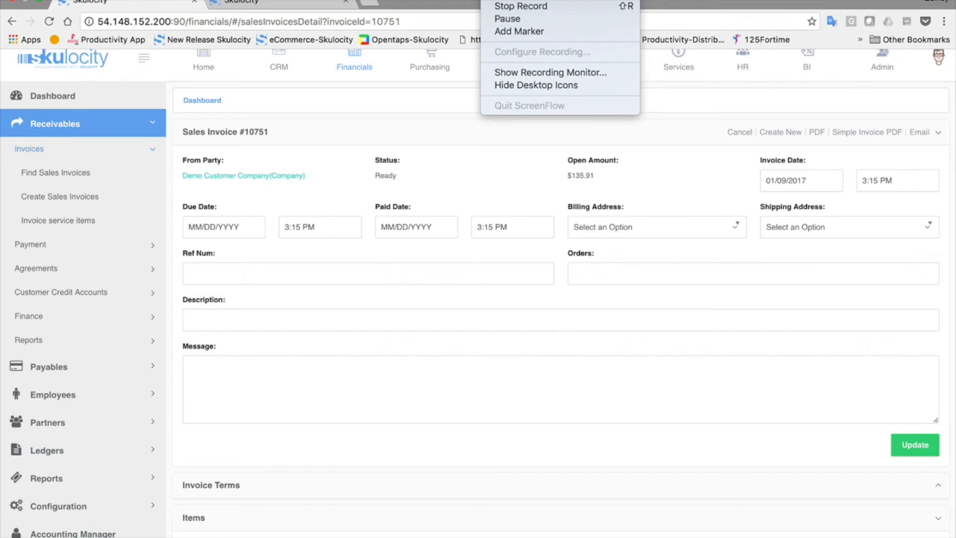
left_click(521, 6)
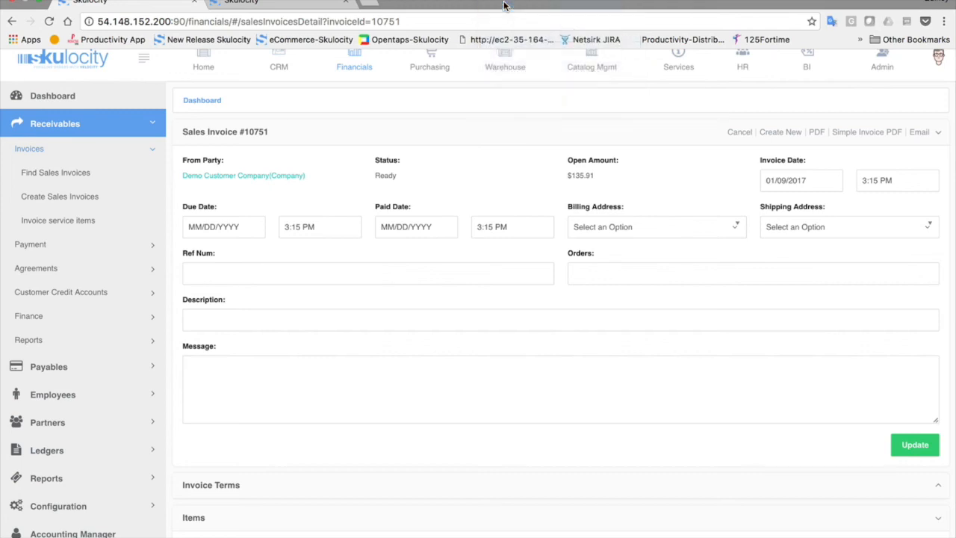